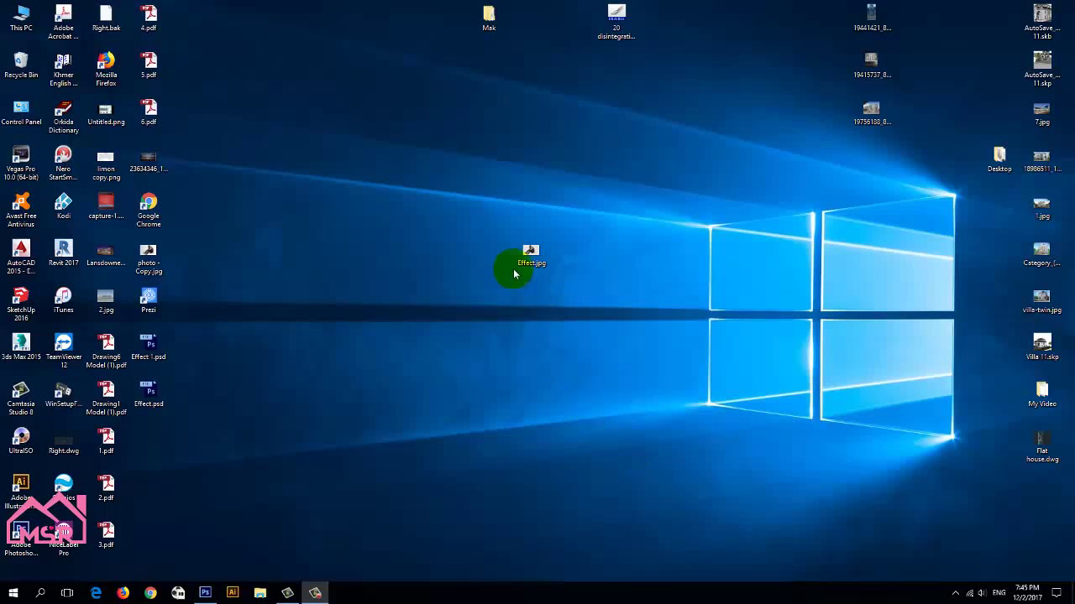
# Open Effect.jpg from the desktop in Adobe Photoshop CS6 using Open with.
pyautogui.click(527, 257)
pyautogui.rightClick(546, 256)
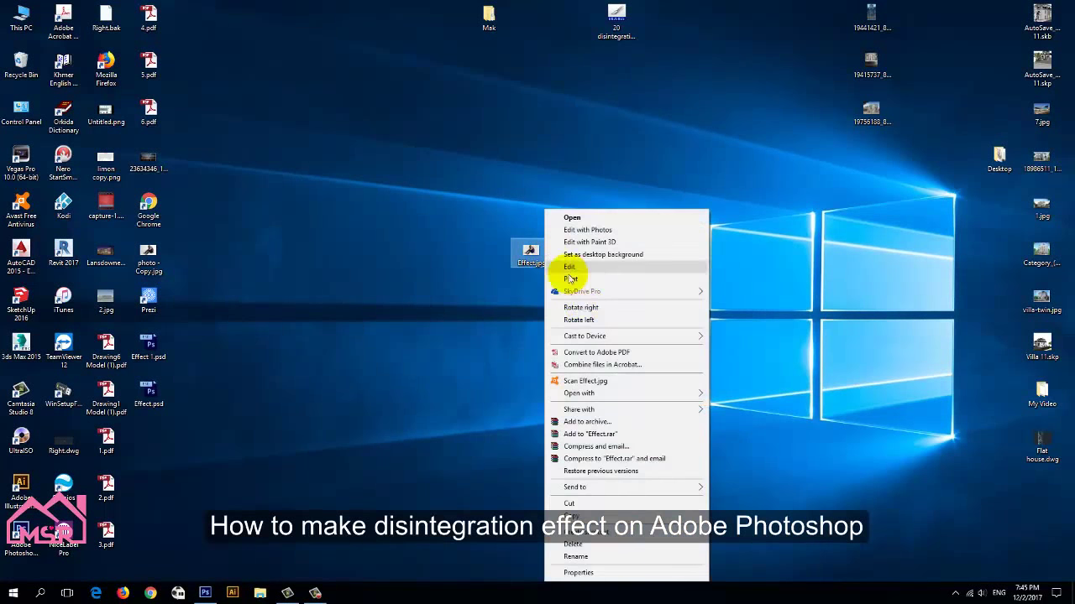
pyautogui.moveTo(622, 393)
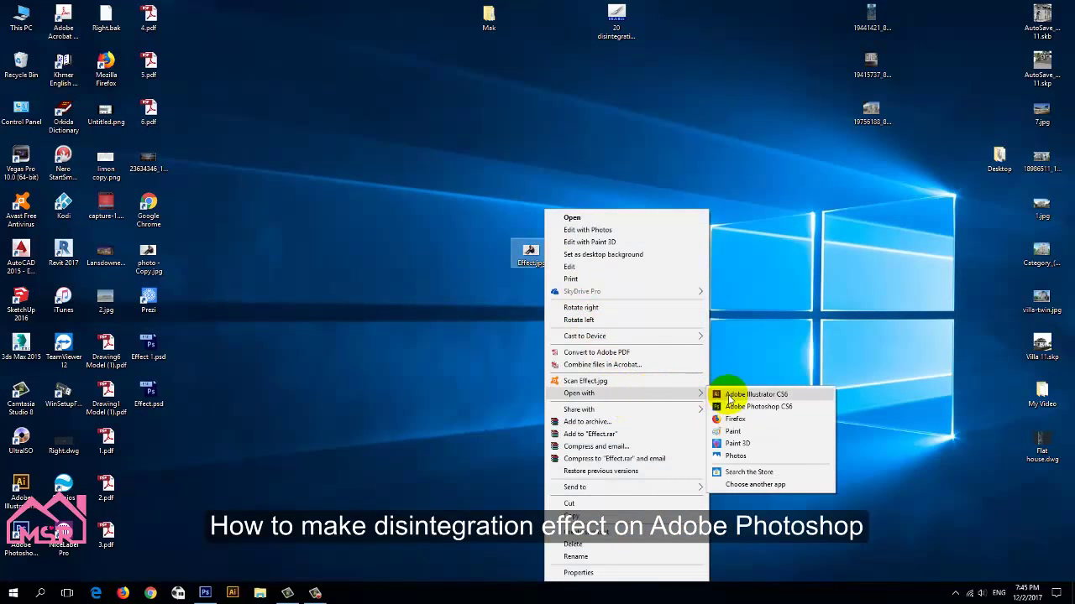
pyautogui.click(732, 407)
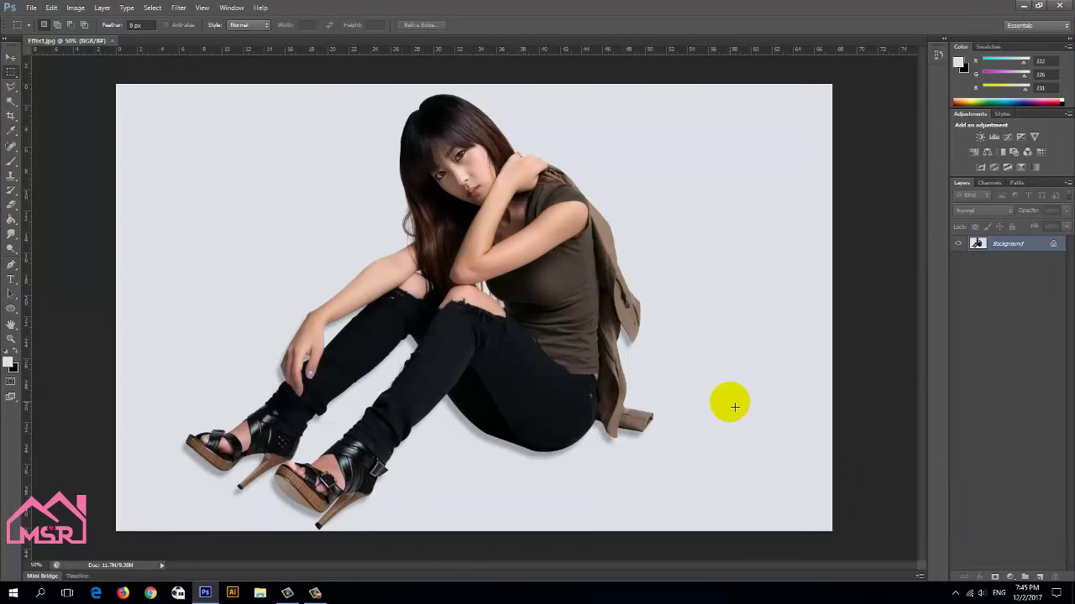
# Duplicate the Background layer as a layer named 'Effect', then hide it.
pyautogui.rightClick(1010, 247)
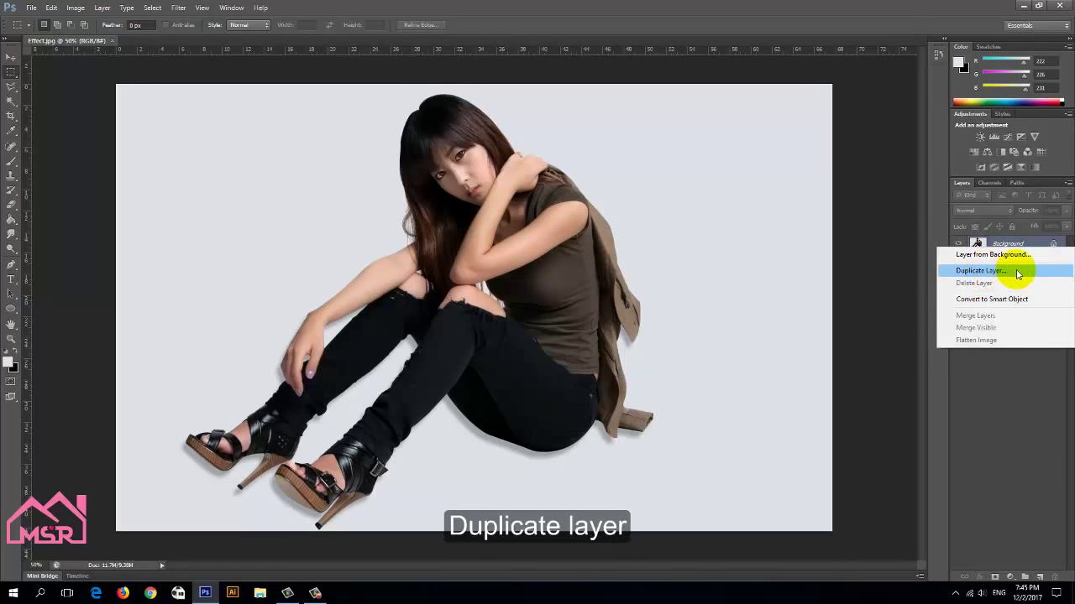
pyautogui.click(1012, 270)
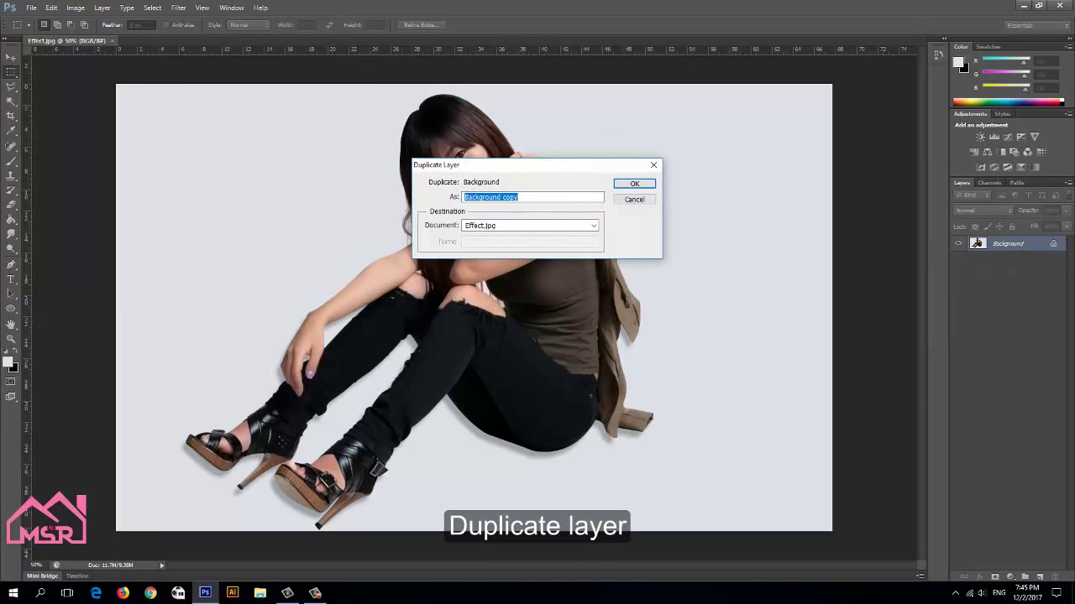
pyautogui.write('Effect')
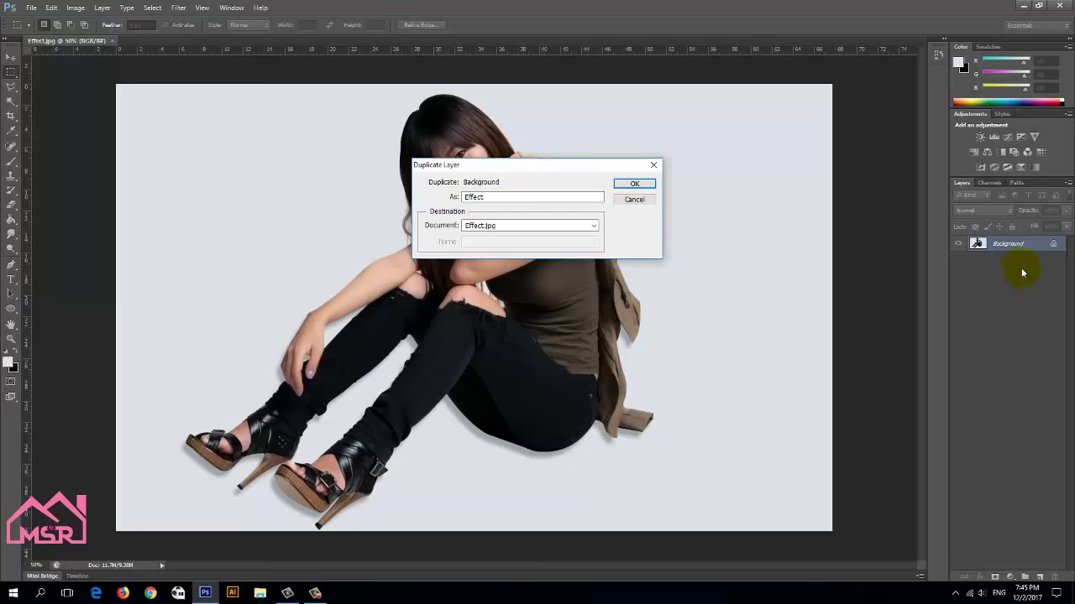
pyautogui.click(644, 183)
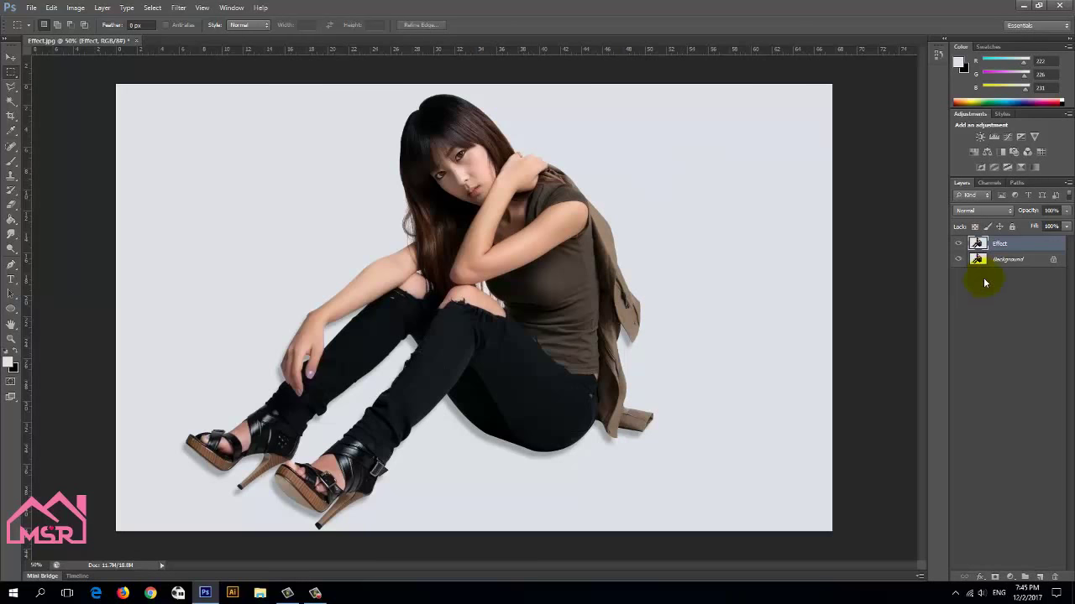
pyautogui.click(999, 259)
# On the Background layer, start a polygonal lasso outline around the woman's hair and jacket.
pyautogui.click(958, 244)
pyautogui.click(12, 87)
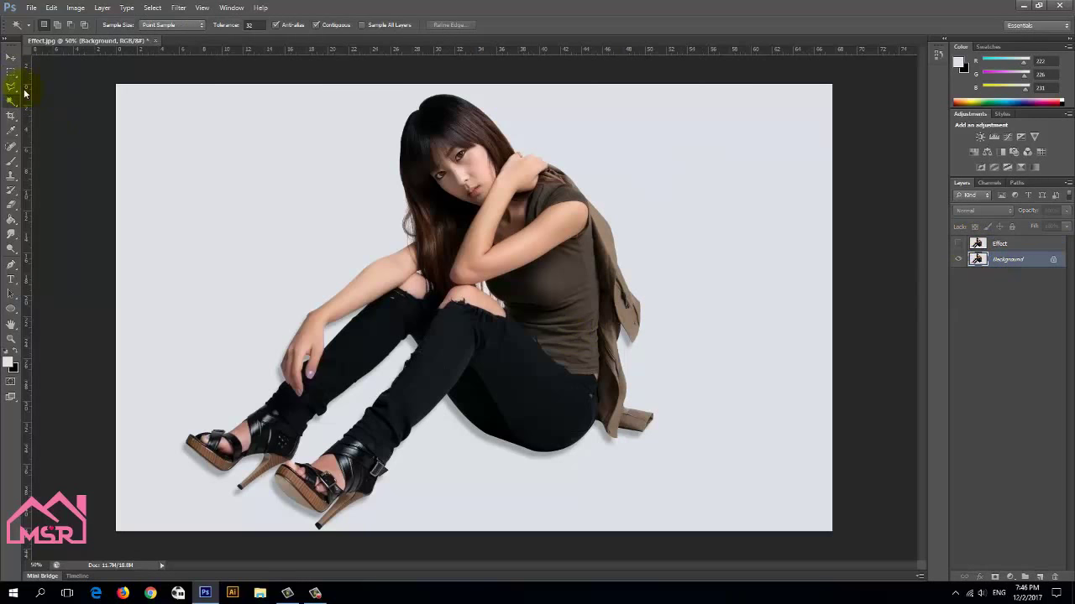
pyautogui.click(12, 88)
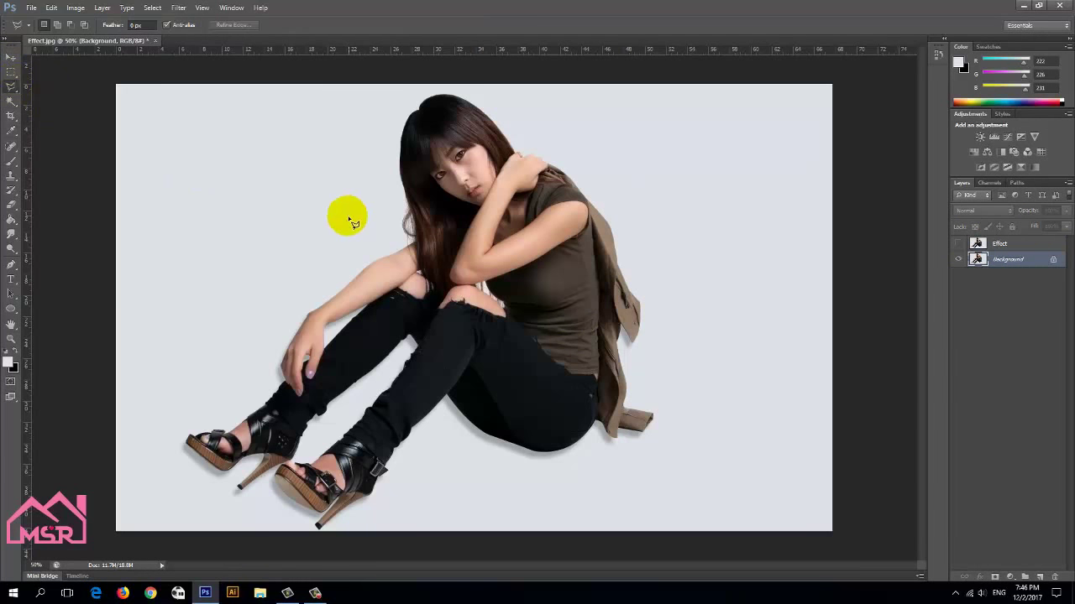
pyautogui.moveTo(391, 227)
pyautogui.mouseDown()
pyautogui.moveTo(487, 89)
pyautogui.moveTo(554, 120)
pyautogui.moveTo(599, 179)
pyautogui.moveTo(685, 364)
pyautogui.mouseUp()
pyautogui.click(678, 358)
pyautogui.click(640, 360)
pyautogui.click(642, 388)
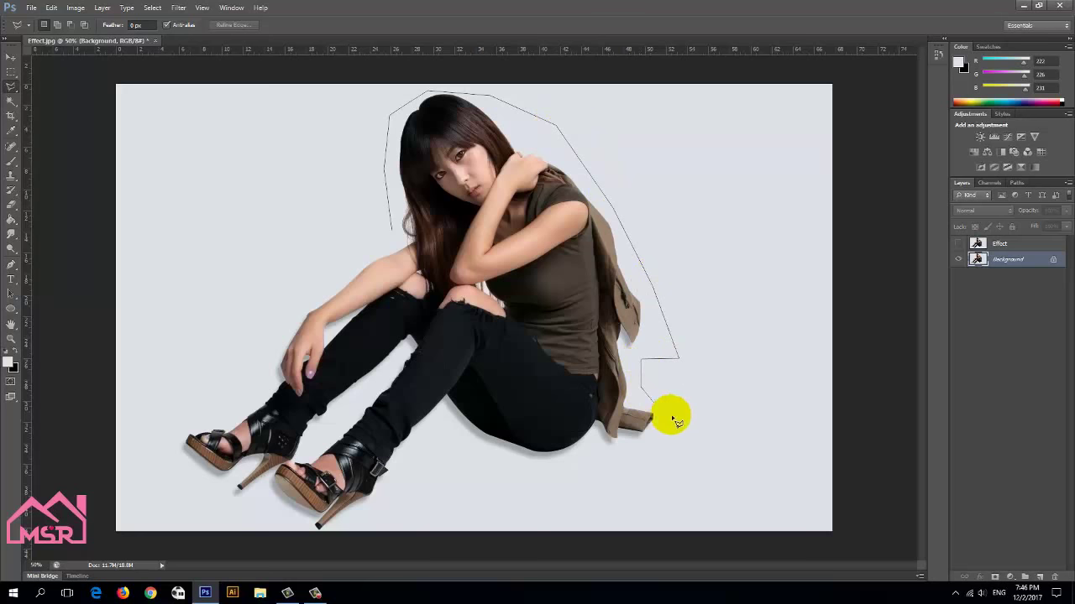
pyautogui.click(674, 416)
pyautogui.click(659, 449)
# Continue the outline around her legs and shoes and close it into a selection.
pyautogui.click(599, 454)
pyautogui.click(519, 486)
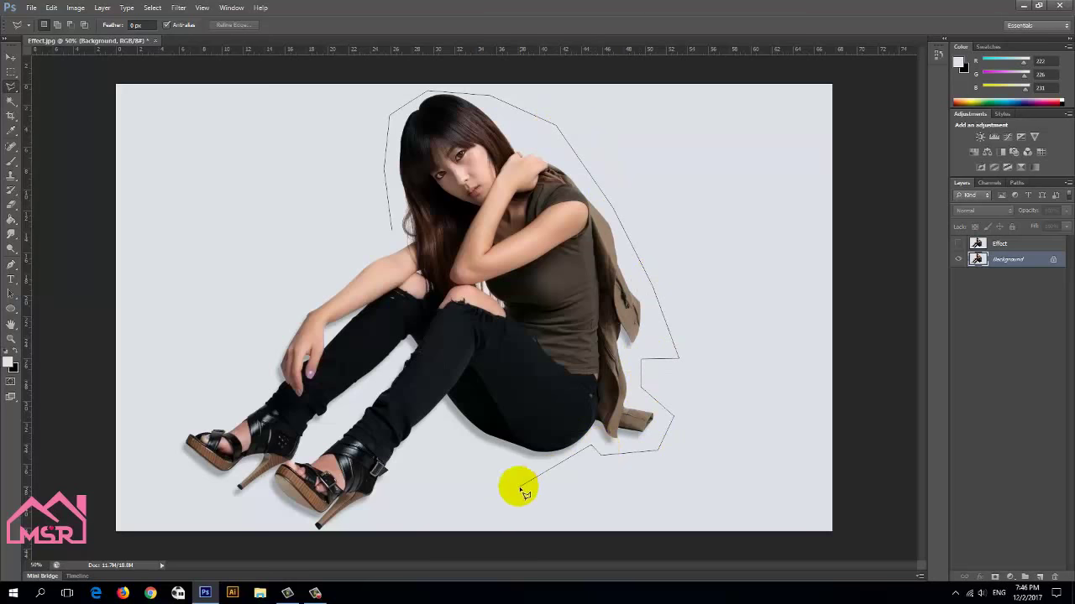
pyautogui.click(453, 432)
pyautogui.click(386, 502)
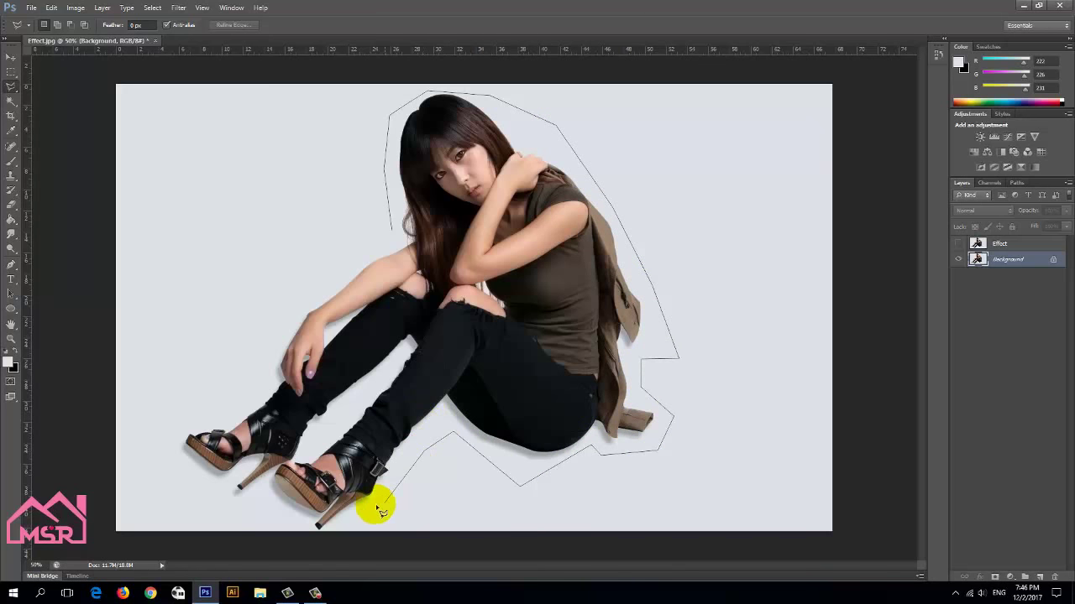
pyautogui.click(323, 544)
pyautogui.click(199, 535)
pyautogui.click(150, 438)
pyautogui.click(178, 414)
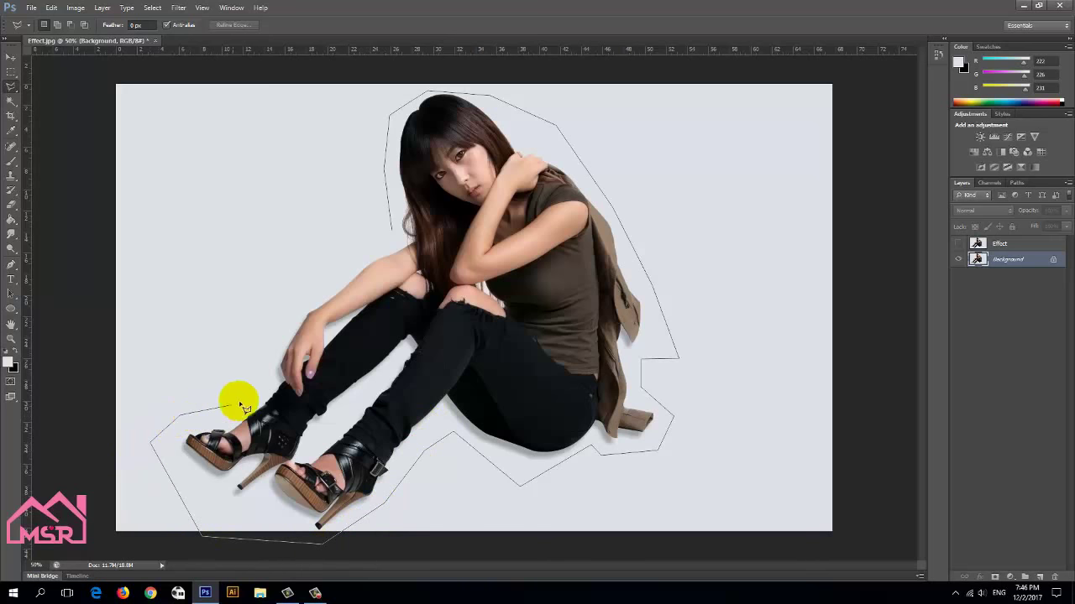
pyautogui.click(243, 398)
pyautogui.click(282, 332)
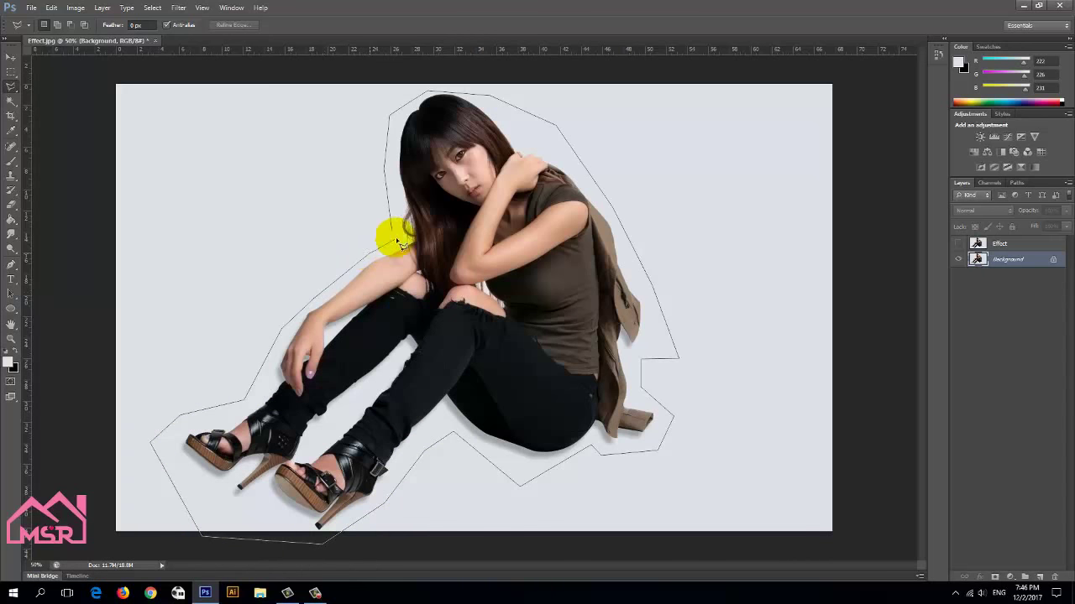
pyautogui.click(394, 234)
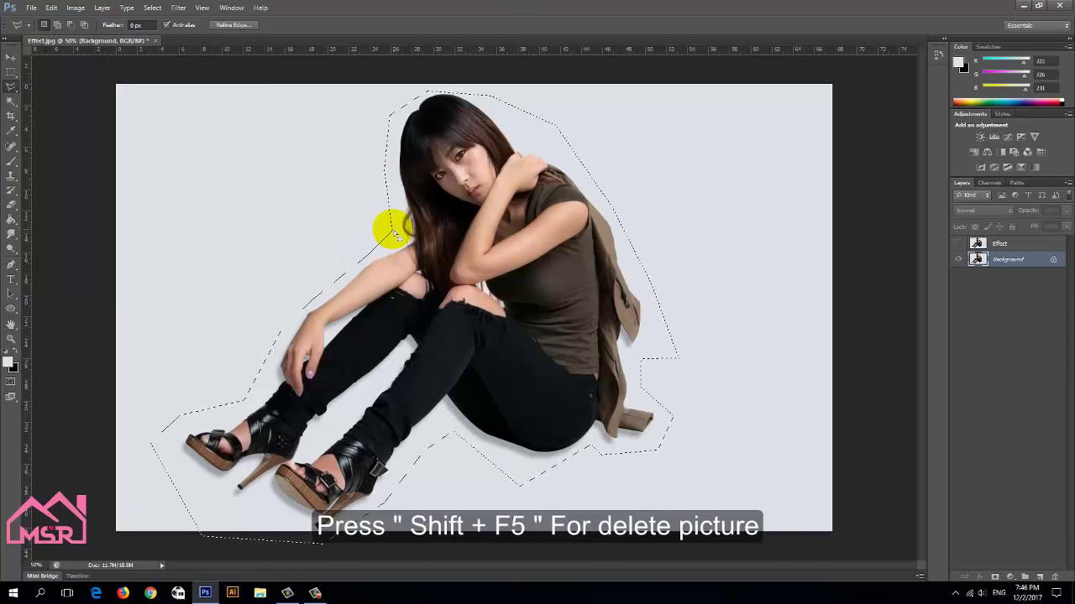
# Fill the selection with Content-Aware to erase the woman from the Background.
pyautogui.hotkey('shift', 'F5')
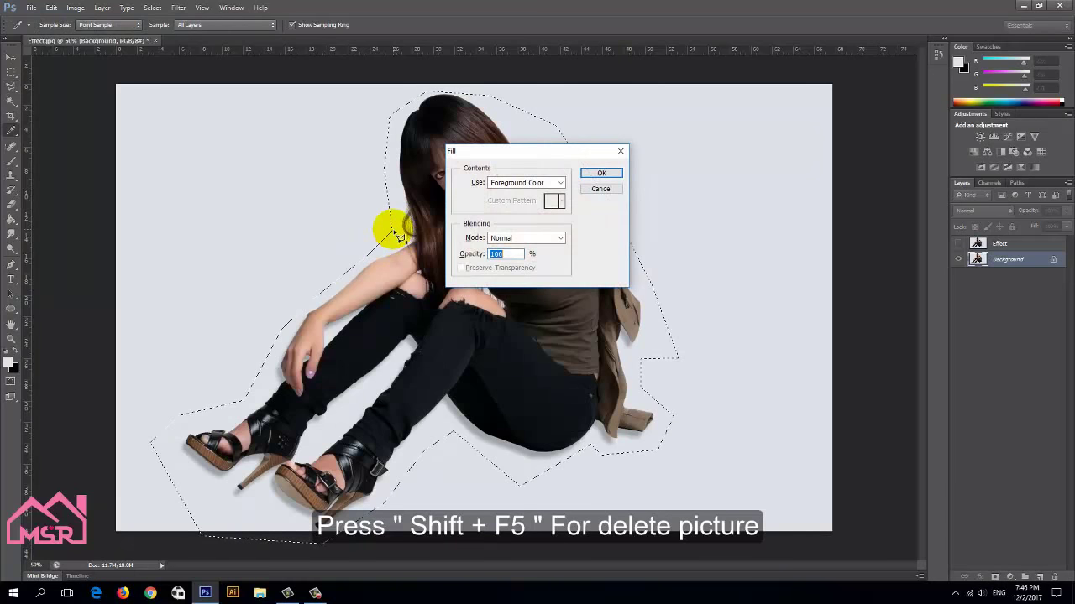
pyautogui.click(560, 182)
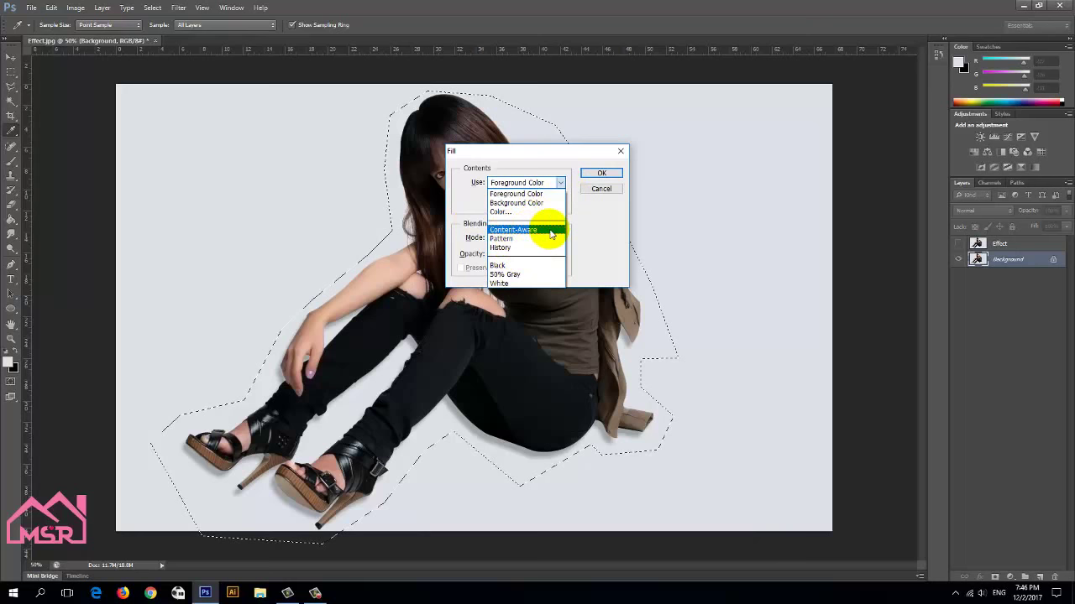
pyautogui.click(545, 229)
pyautogui.click(601, 174)
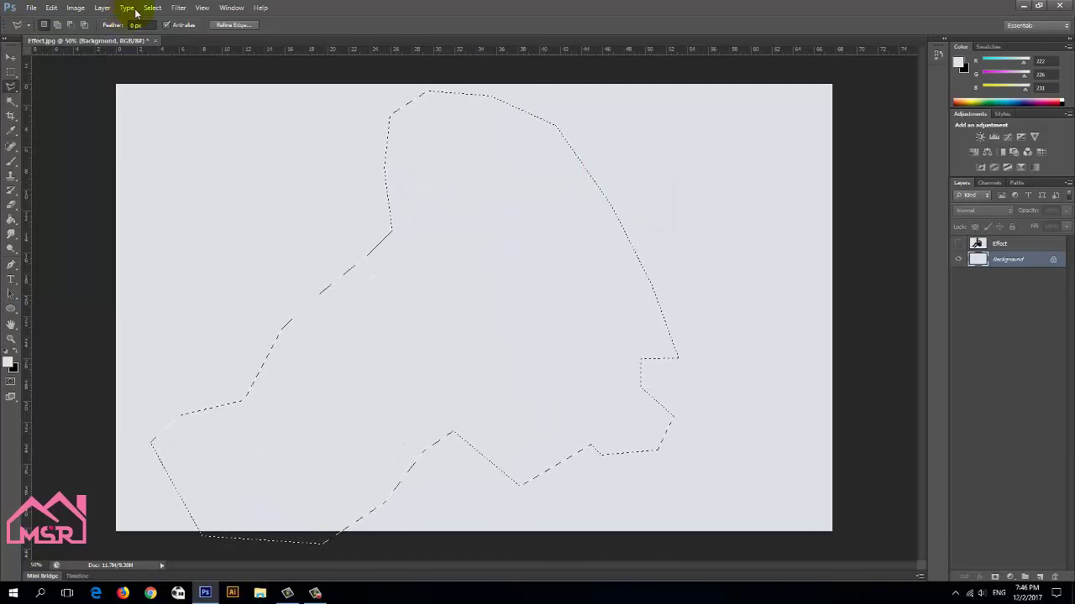
# Deselect and make the Effect layer visible again.
pyautogui.click(153, 9)
pyautogui.click(162, 30)
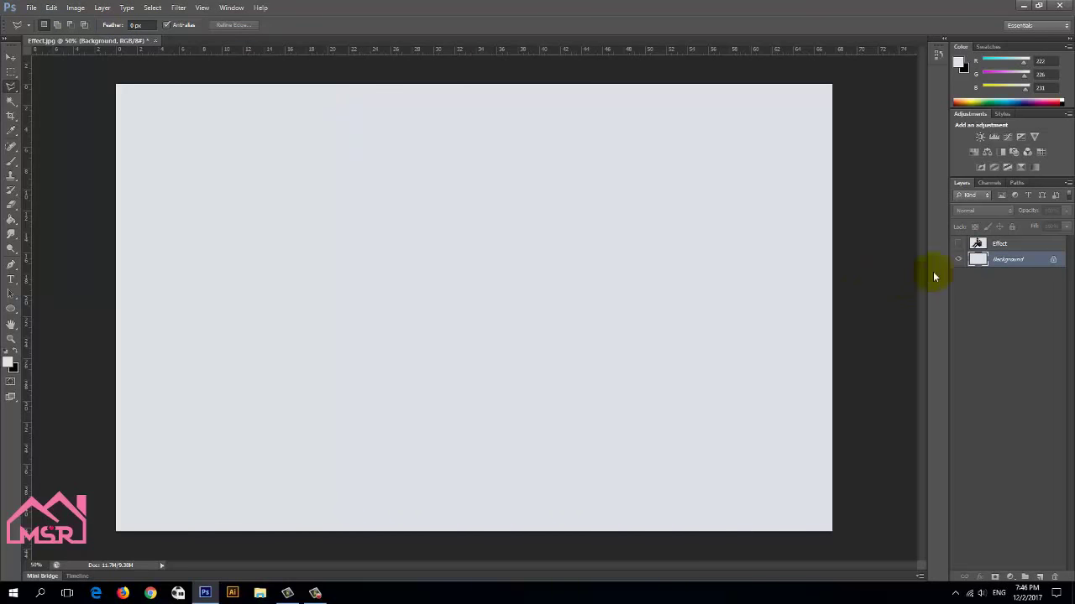
pyautogui.click(960, 245)
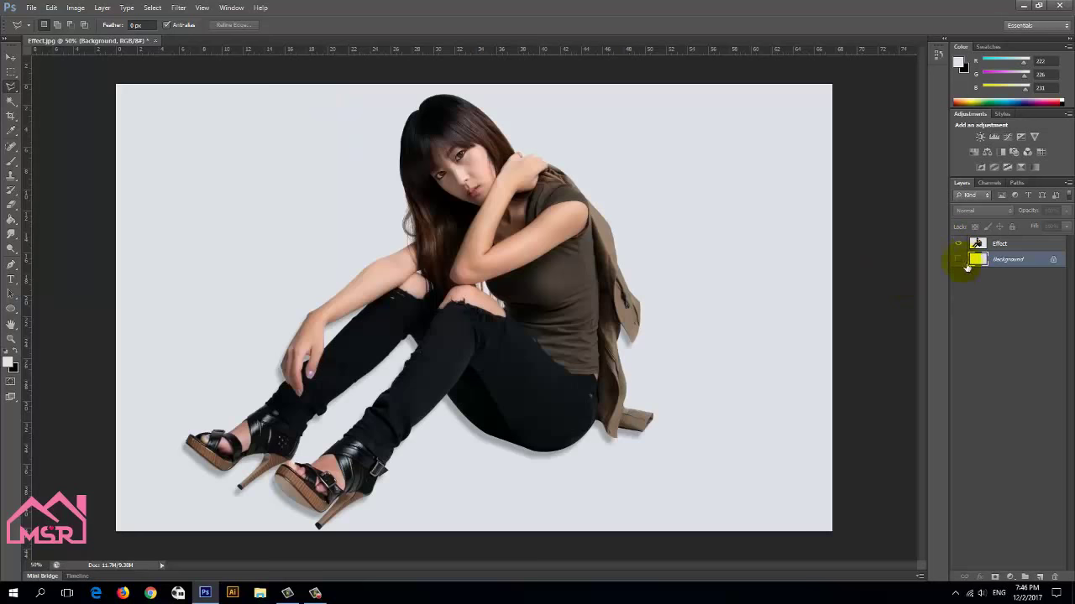
# On the Effect layer, Magic Wand the light grey background and delete it.
pyautogui.click(999, 243)
pyautogui.press('v')
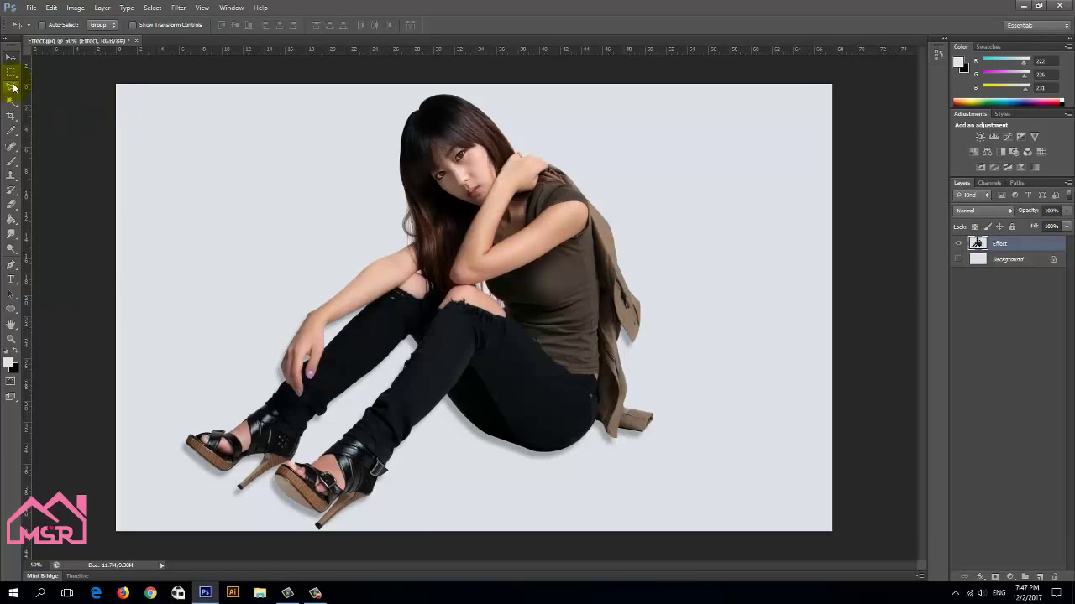
pyautogui.click(11, 101)
pyautogui.click(228, 155)
pyautogui.press('Delete')
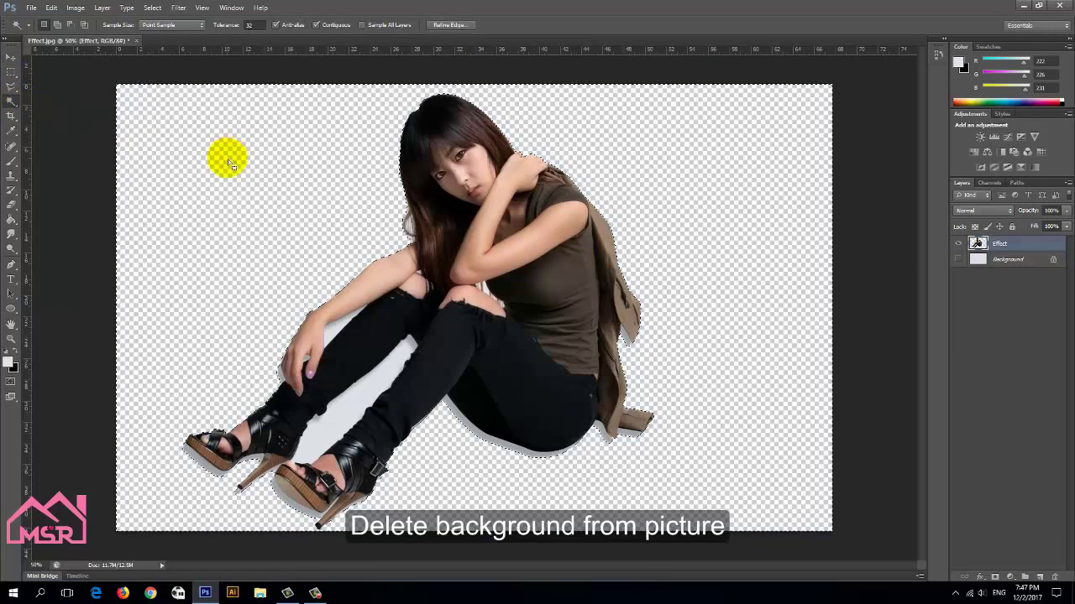
# Delete the grey shadow patches between the legs, under the thigh and the boot, then deselect.
pyautogui.click(357, 390)
pyautogui.press('Delete')
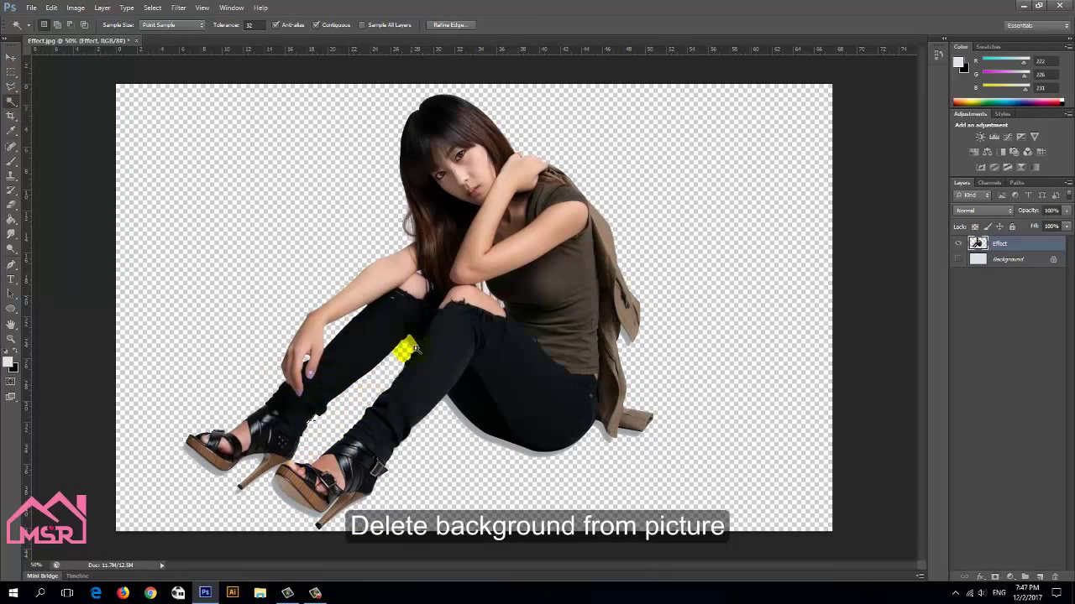
pyautogui.click(457, 418)
pyautogui.press('Delete')
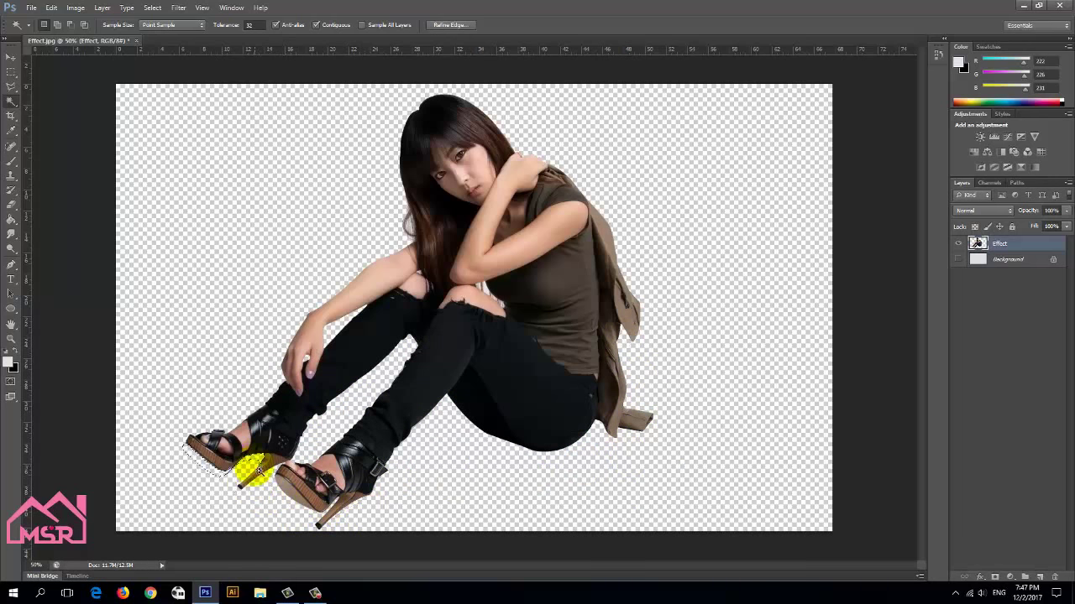
pyautogui.click(213, 471)
pyautogui.scroll(3, 281, 471)
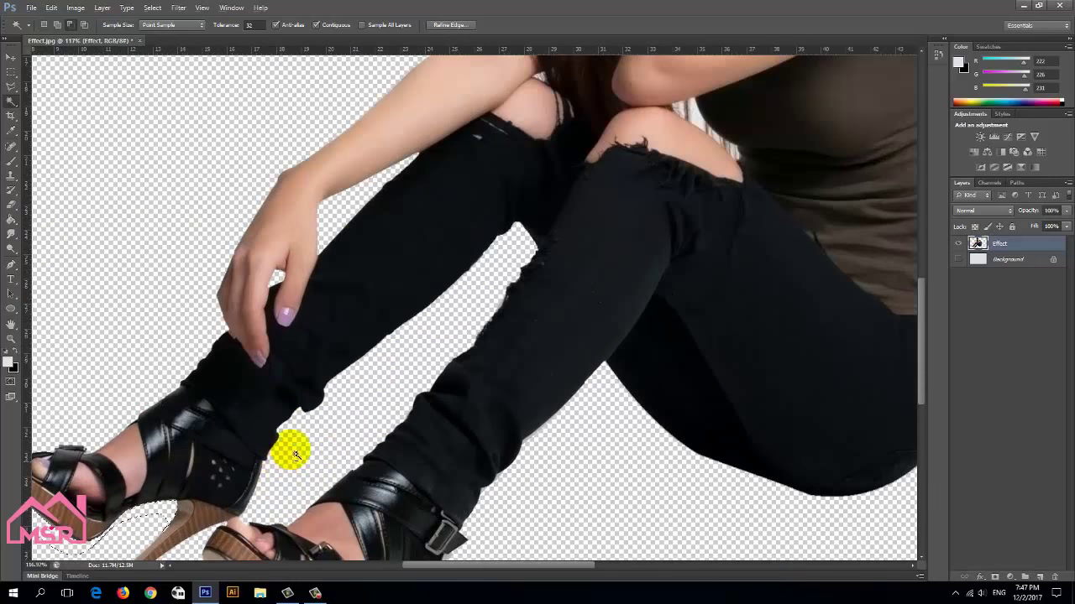
pyautogui.scroll(-3, 403, 357)
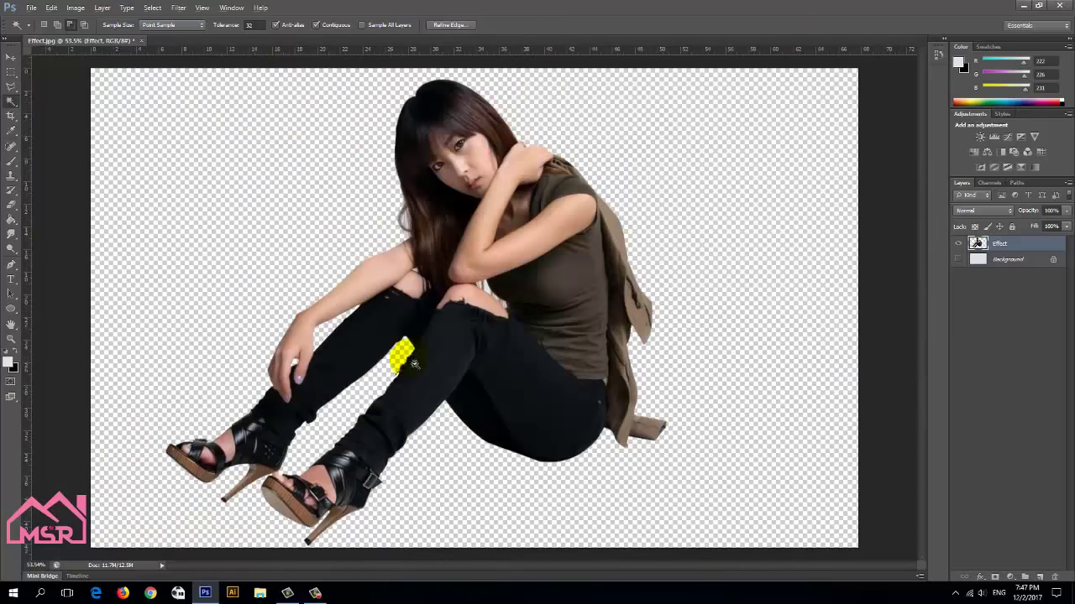
pyautogui.click(152, 8)
pyautogui.click(156, 30)
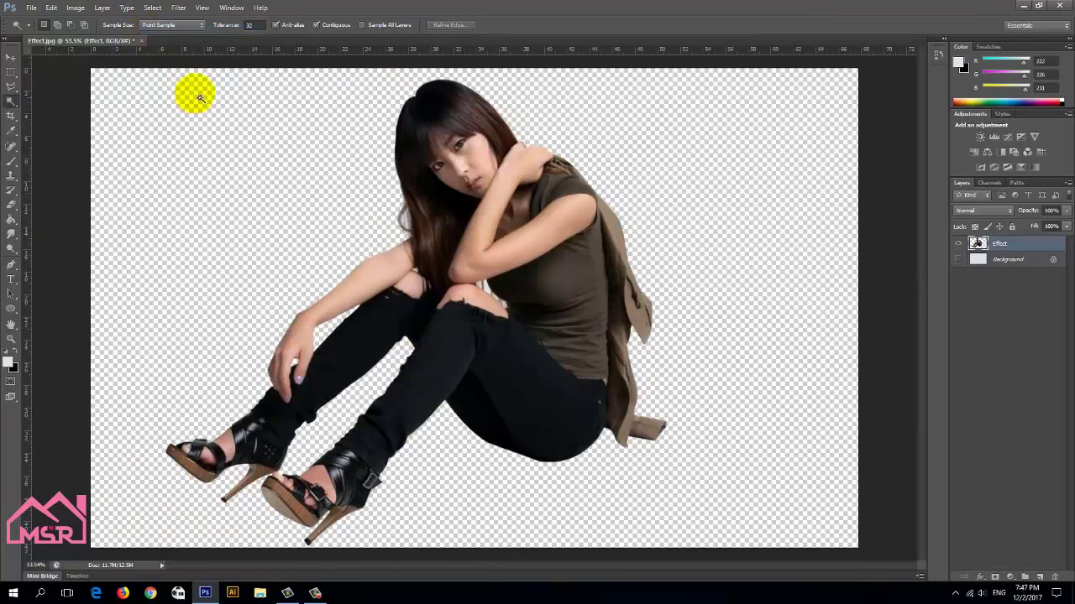
pyautogui.click(11, 57)
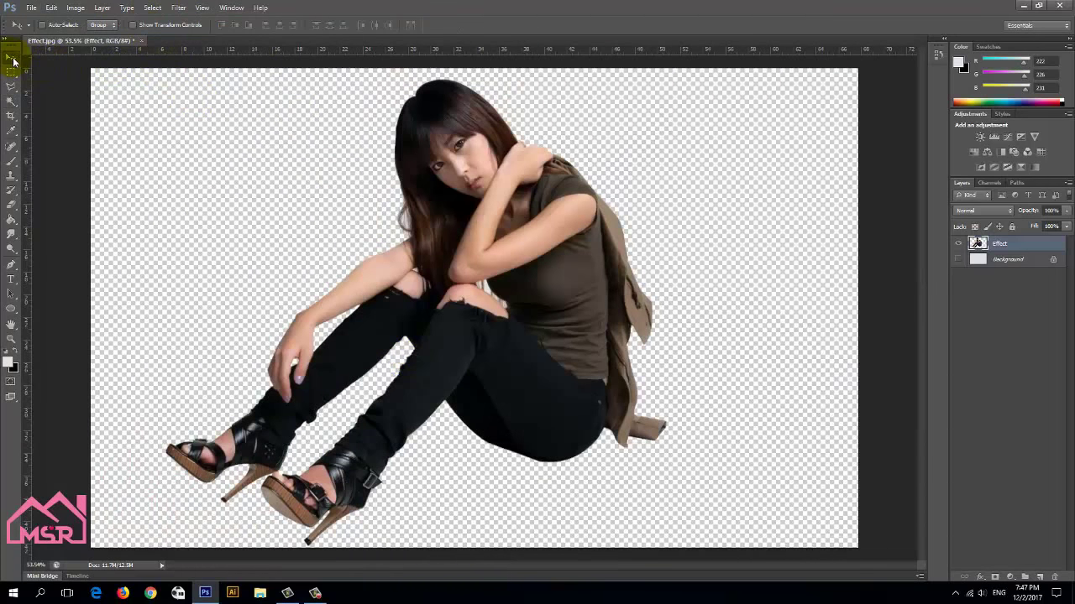
# Show the Background layer and duplicate Effect as 'Effect copy'.
pyautogui.click(962, 260)
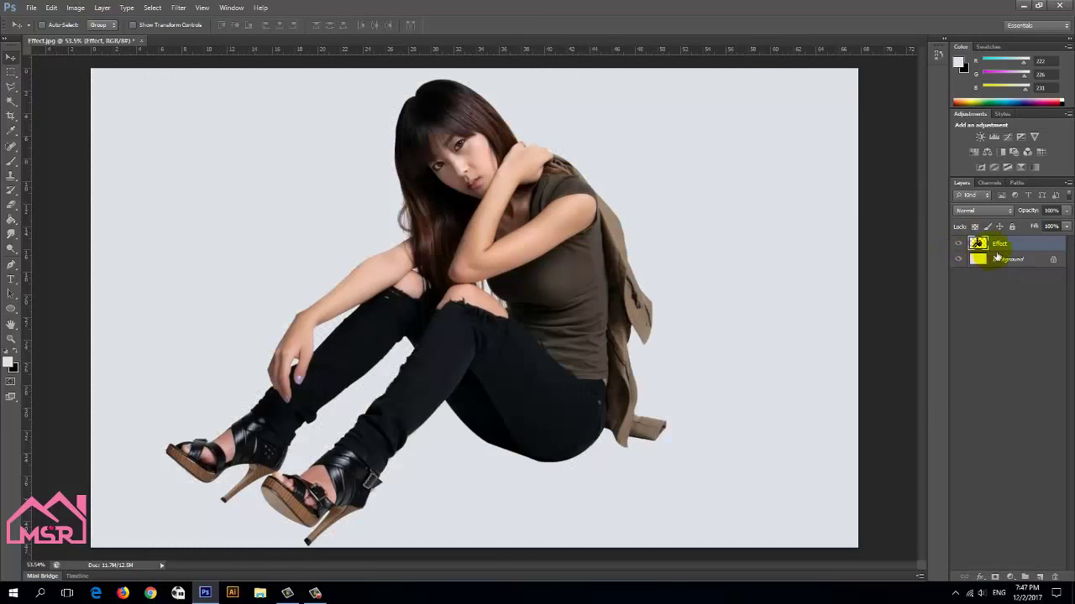
pyautogui.moveTo(1016, 250); pyautogui.dragTo(1040, 577)
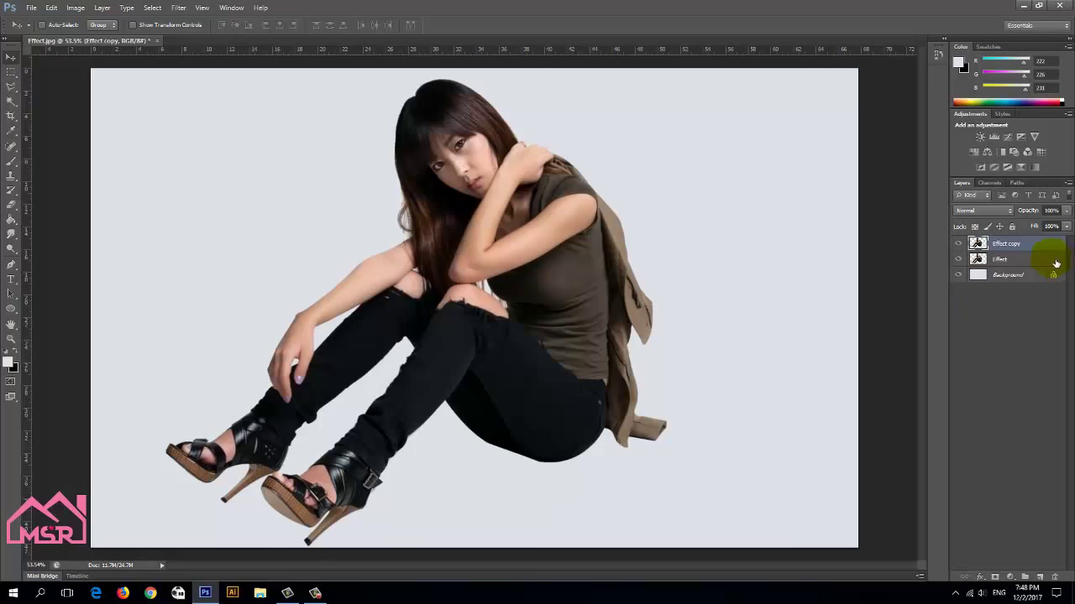
# Move Effect copy below Effect, stretch it wider to the right and nudge it up.
pyautogui.moveTo(1049, 250); pyautogui.dragTo(1048, 267)
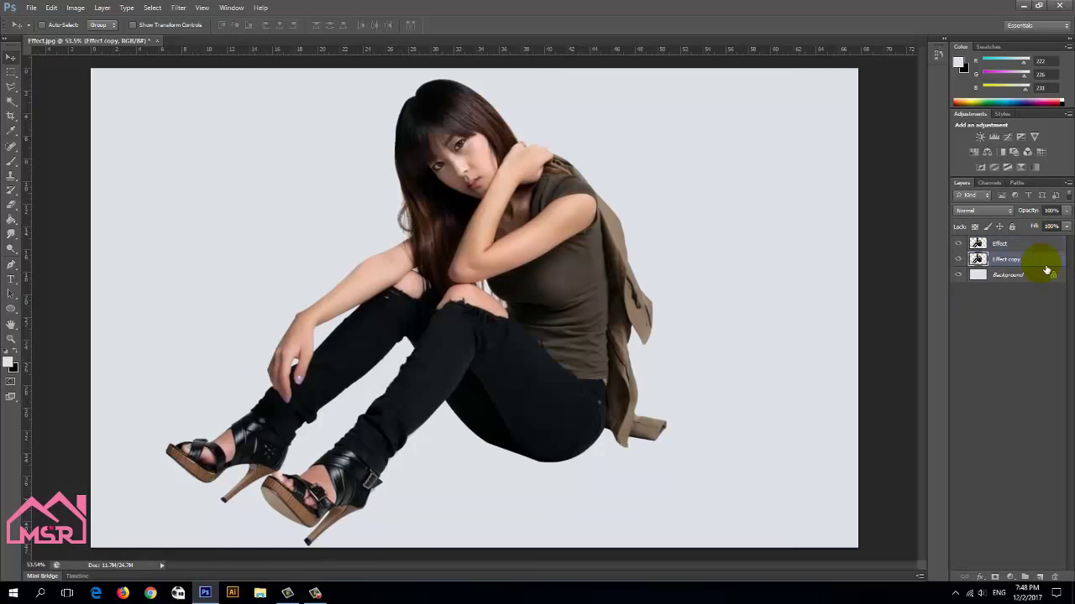
pyautogui.hotkey('ctrl', 't')
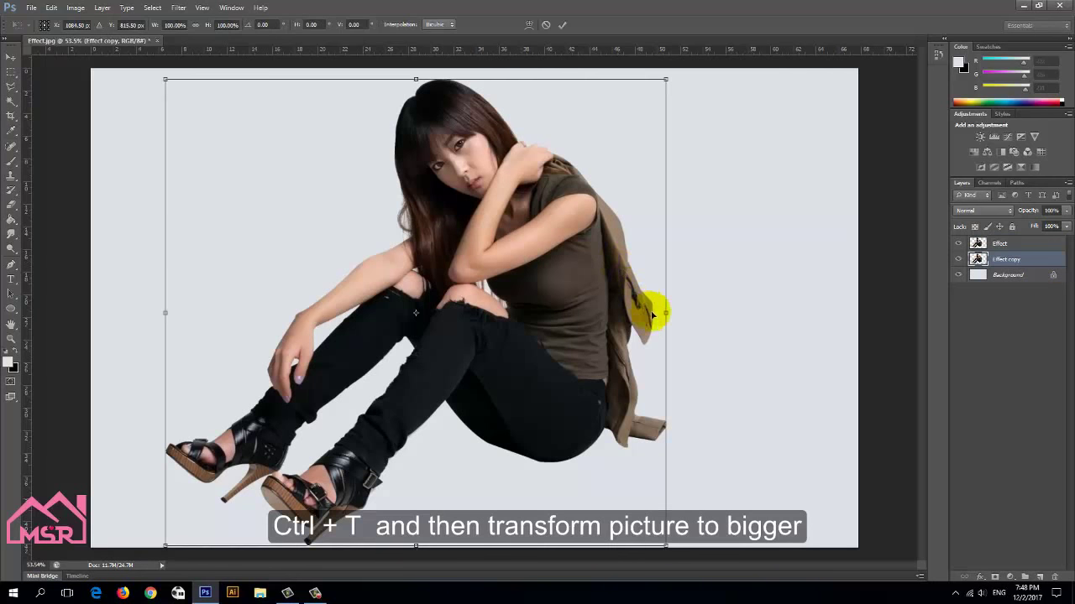
pyautogui.moveTo(667, 313); pyautogui.dragTo(724, 316)
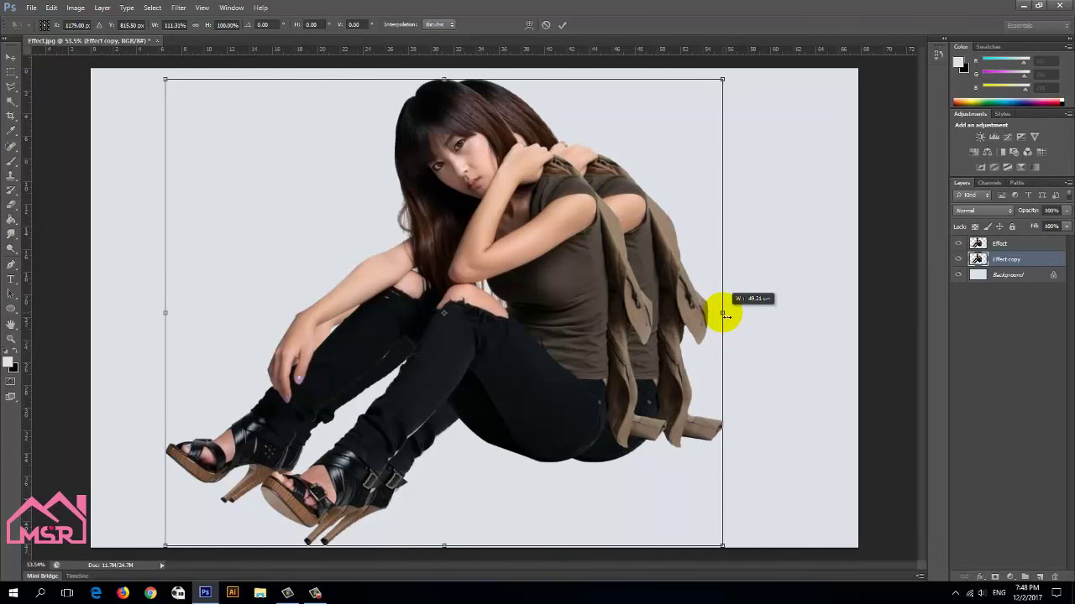
pyautogui.moveTo(725, 316)
pyautogui.mouseDown()
pyautogui.moveTo(727, 307)
pyautogui.moveTo(899, 328)
pyautogui.moveTo(883, 307)
pyautogui.moveTo(839, 324)
pyautogui.moveTo(760, 318)
pyautogui.mouseUp()
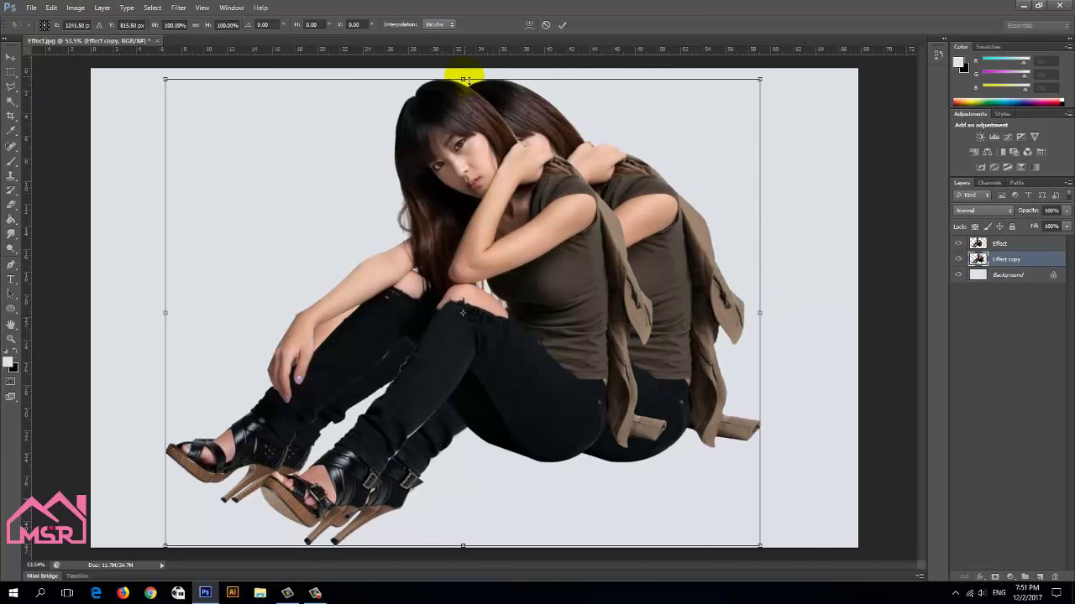
pyautogui.moveTo(464, 79); pyautogui.dragTo(466, 49)
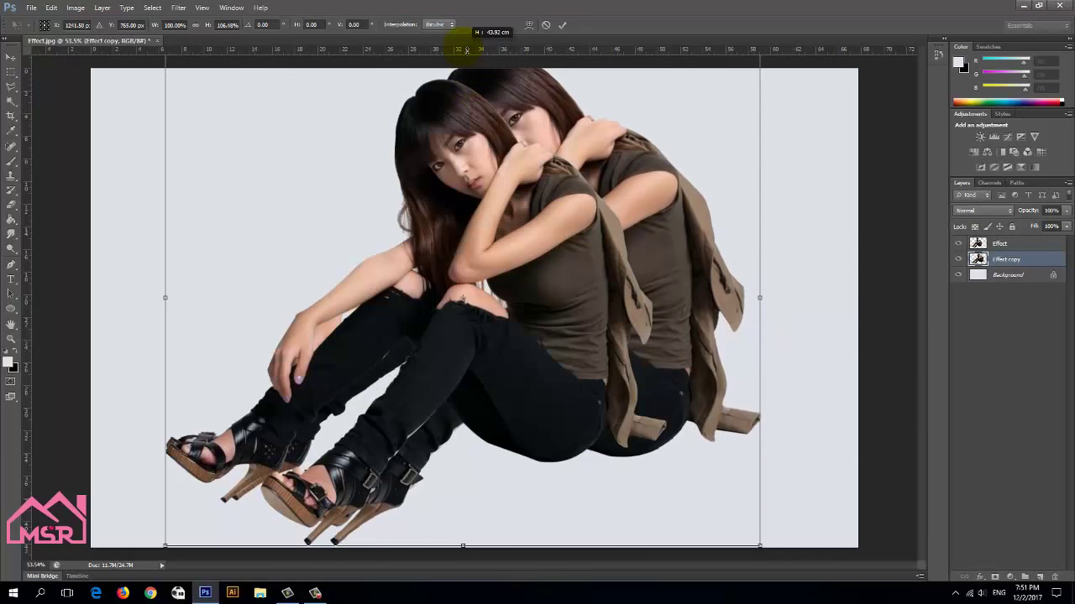
pyautogui.hotkey('ctrl', 'z')
pyautogui.moveTo(687, 241); pyautogui.dragTo(682, 222)
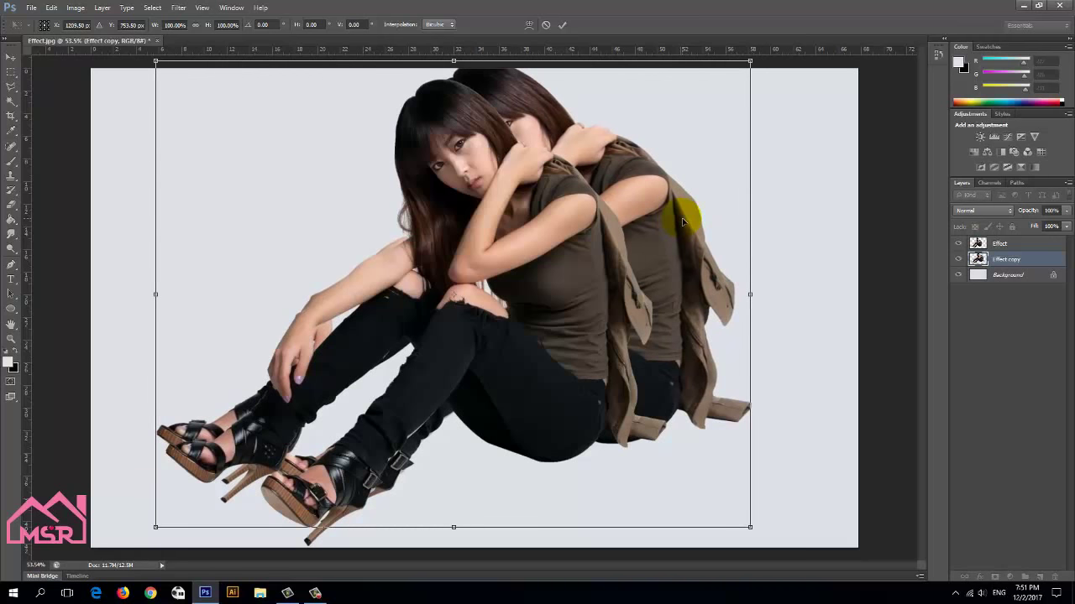
pyautogui.press('Return')
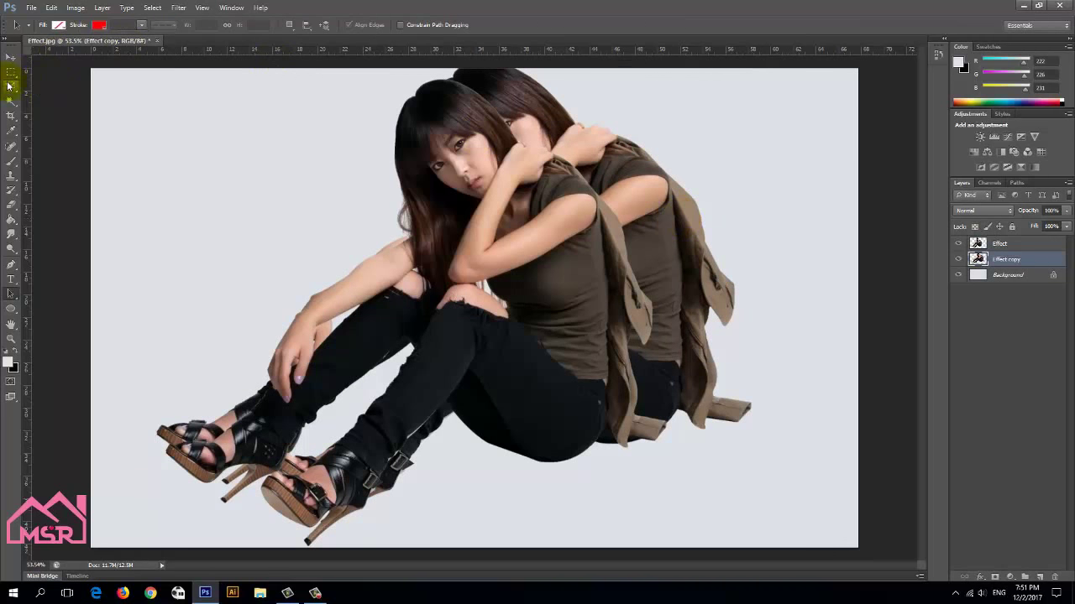
# Marquee-select and delete the left half of Effect copy, leaving only the trailing back and jacket.
pyautogui.click(10, 73)
pyautogui.moveTo(124, 257); pyautogui.dragTo(487, 527)
pyautogui.click(161, 342)
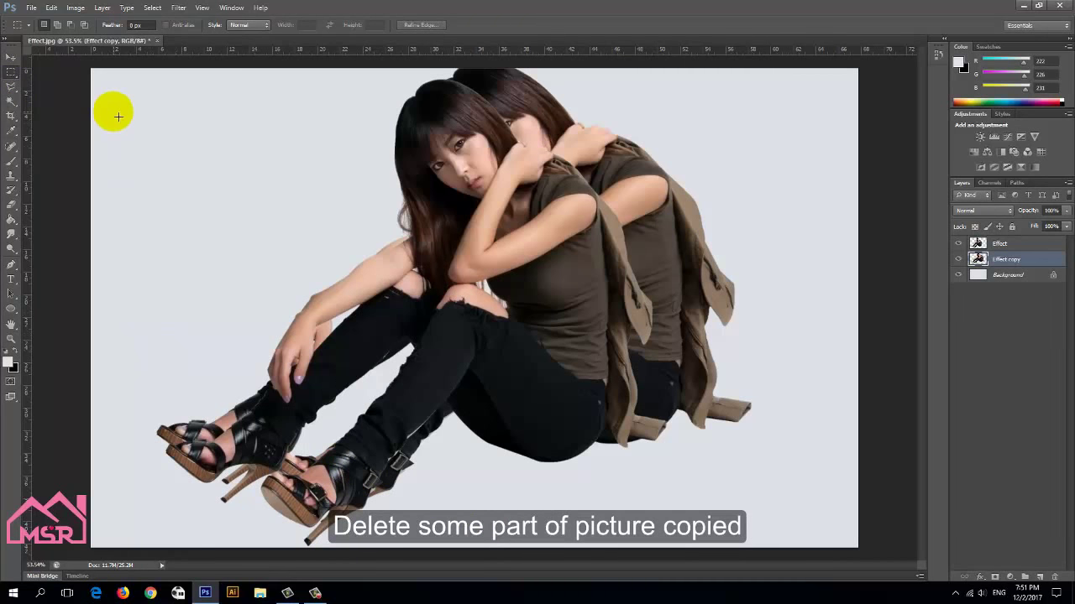
pyautogui.moveTo(112, 99); pyautogui.dragTo(434, 526)
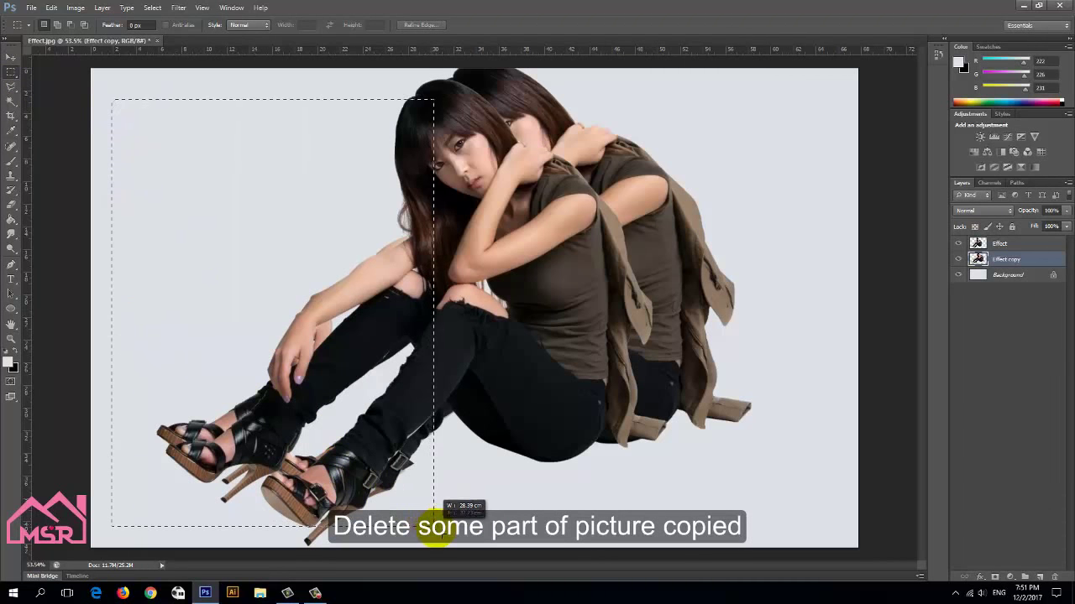
pyautogui.moveTo(434, 527); pyautogui.dragTo(438, 530)
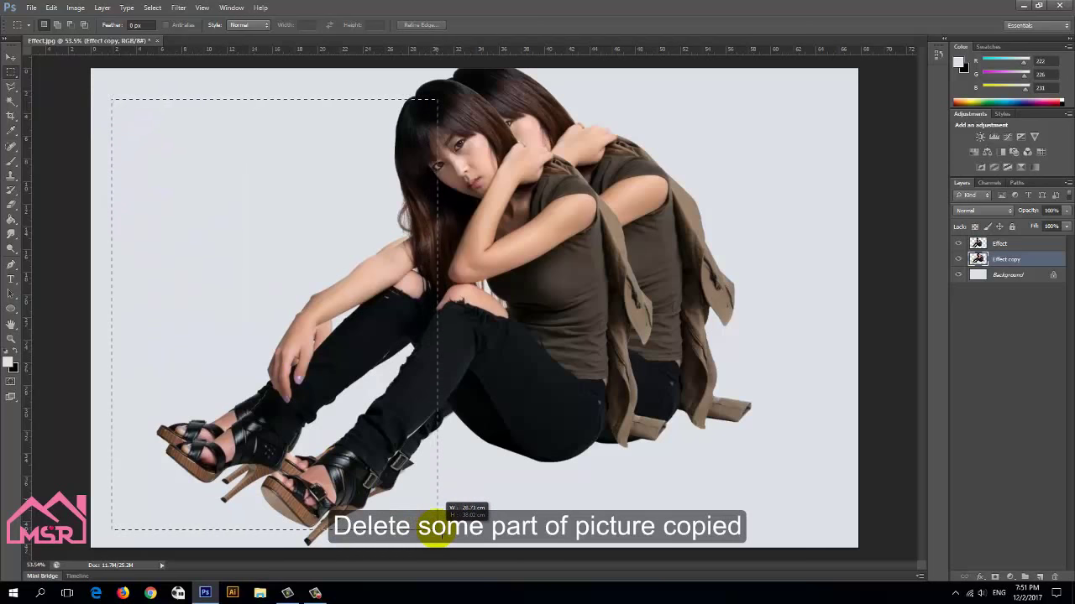
pyautogui.press('Delete')
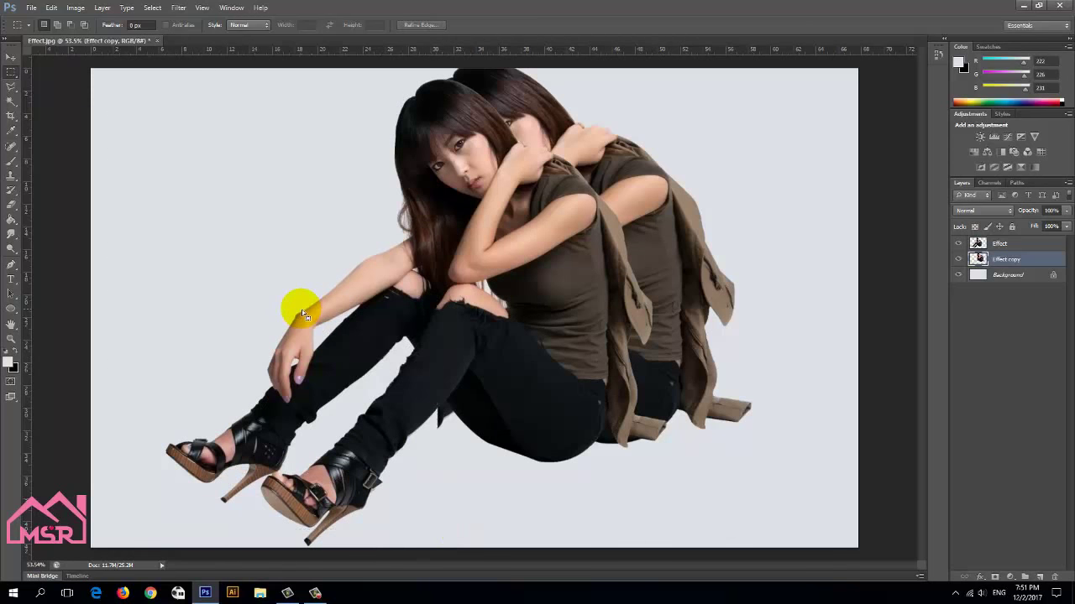
pyautogui.moveTo(334, 336); pyautogui.dragTo(474, 482)
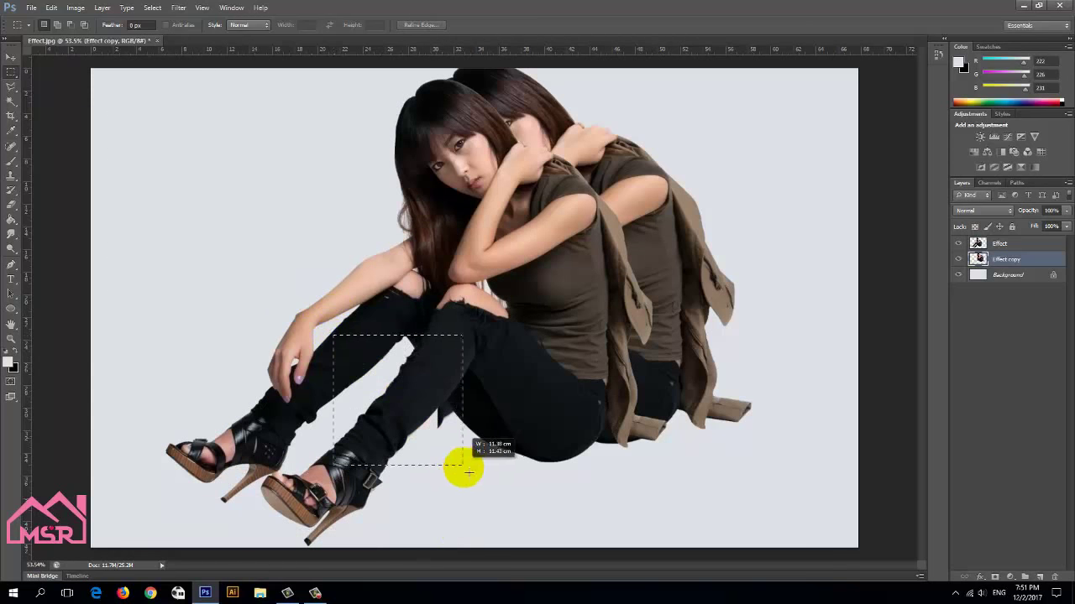
pyautogui.click(453, 467)
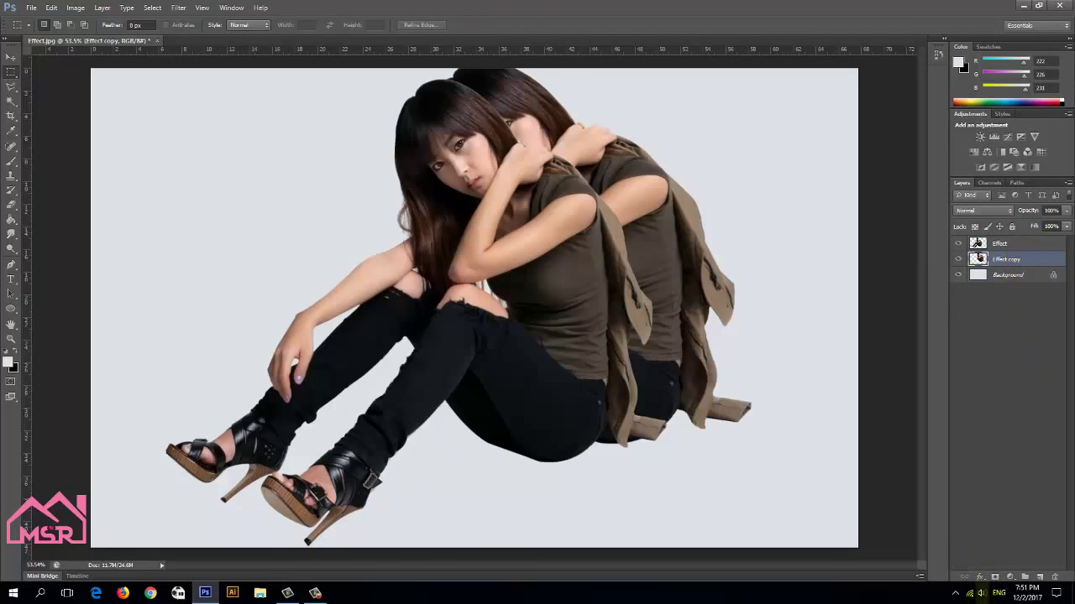
# Give Effect copy an inverted black mask and Effect a white mask, targeting Effect's mask.
pyautogui.click(996, 577)
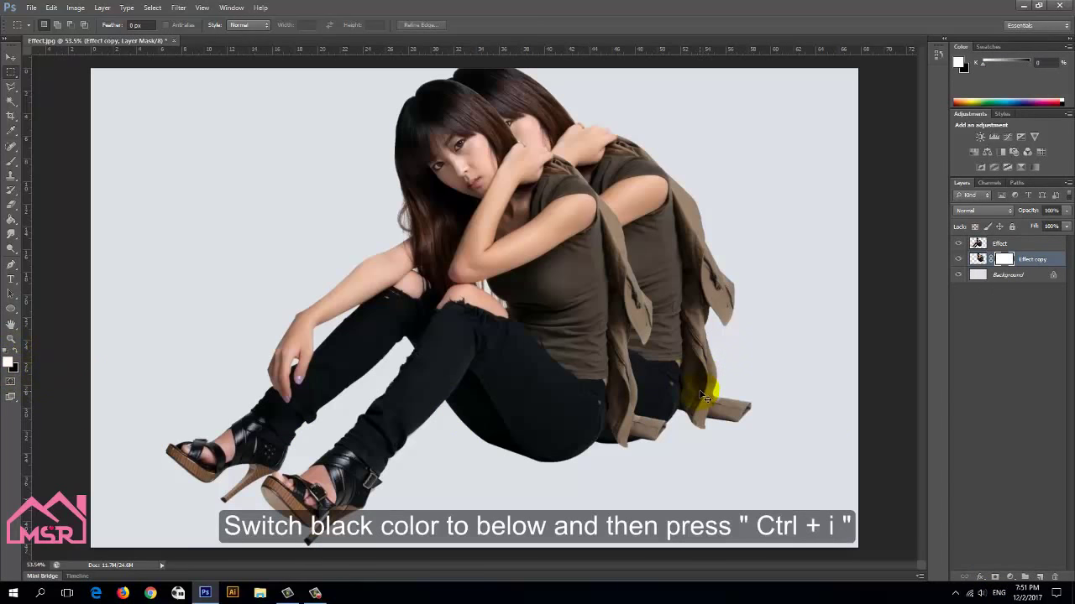
pyautogui.hotkey('ctrl', 'i')
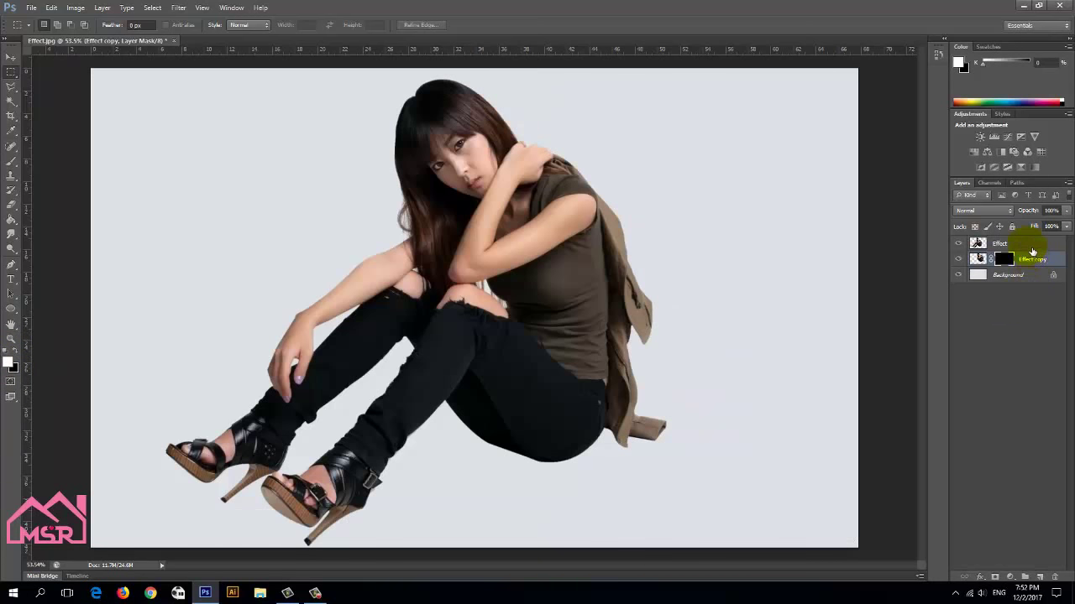
pyautogui.click(1030, 246)
pyautogui.click(996, 578)
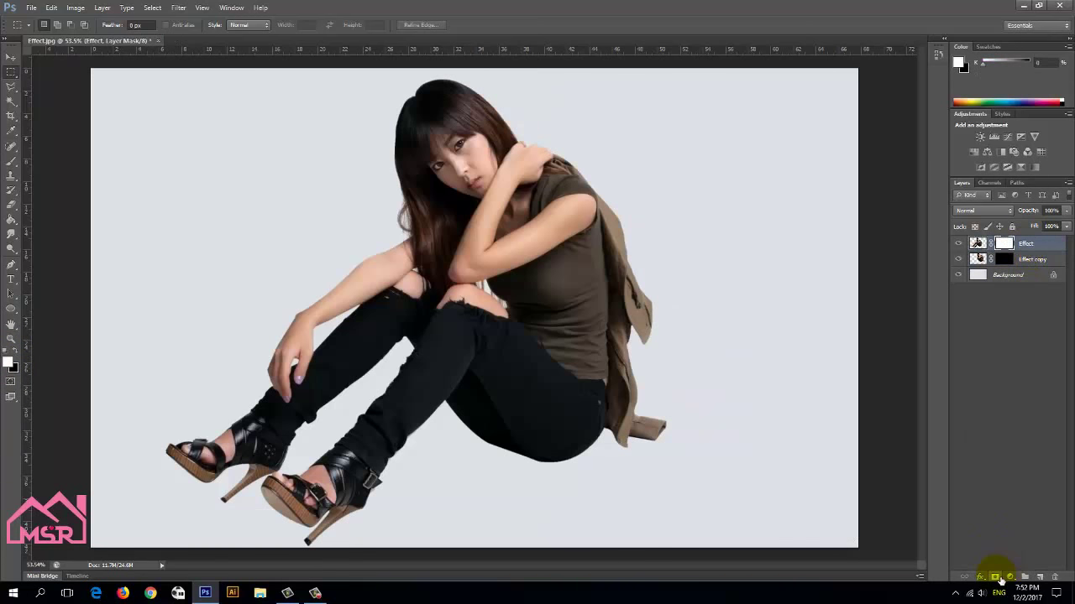
pyautogui.click(1007, 260)
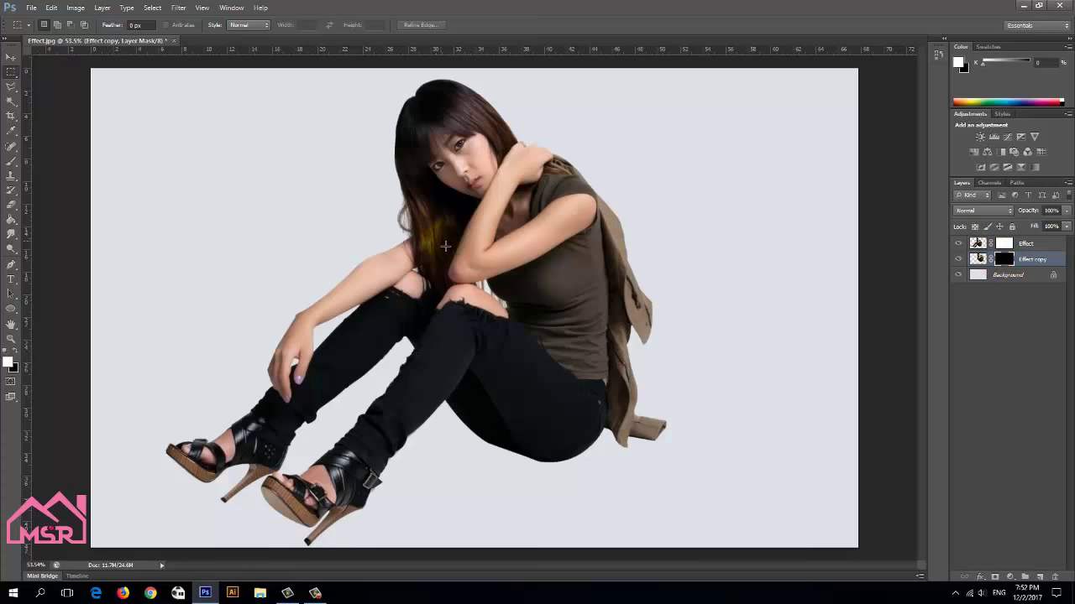
pyautogui.click(1005, 243)
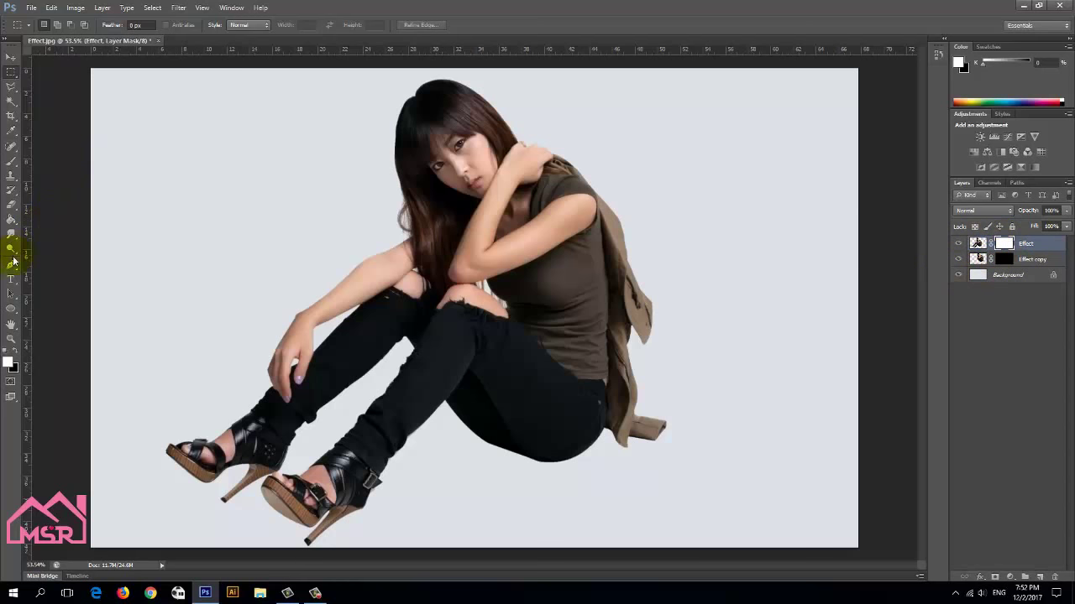
# Choose the Brush tool with a scattered-rectangle particle brush preset.
pyautogui.click(14, 167)
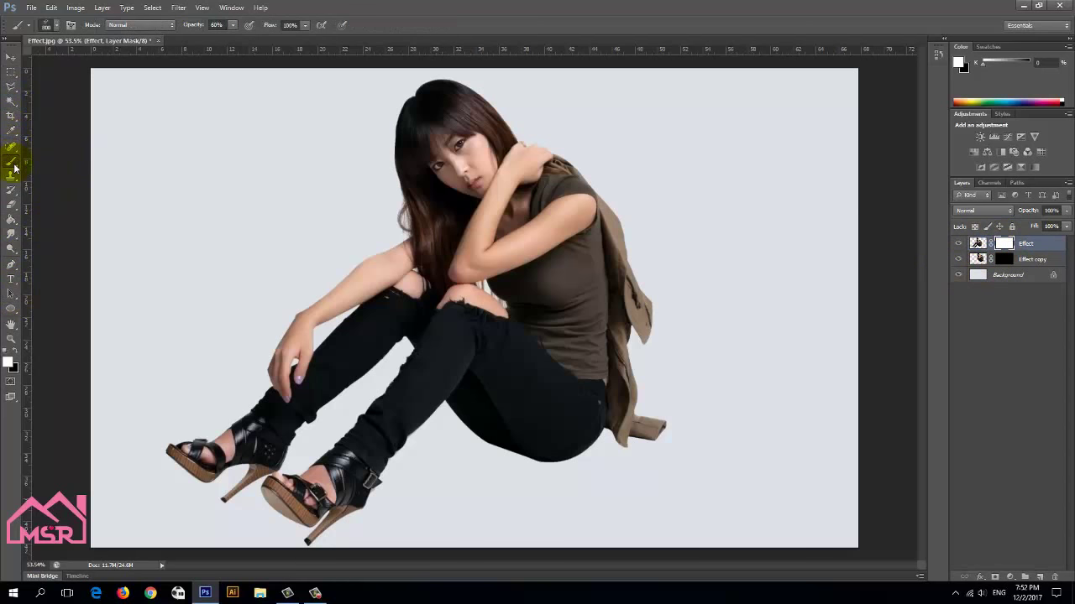
pyautogui.click(55, 26)
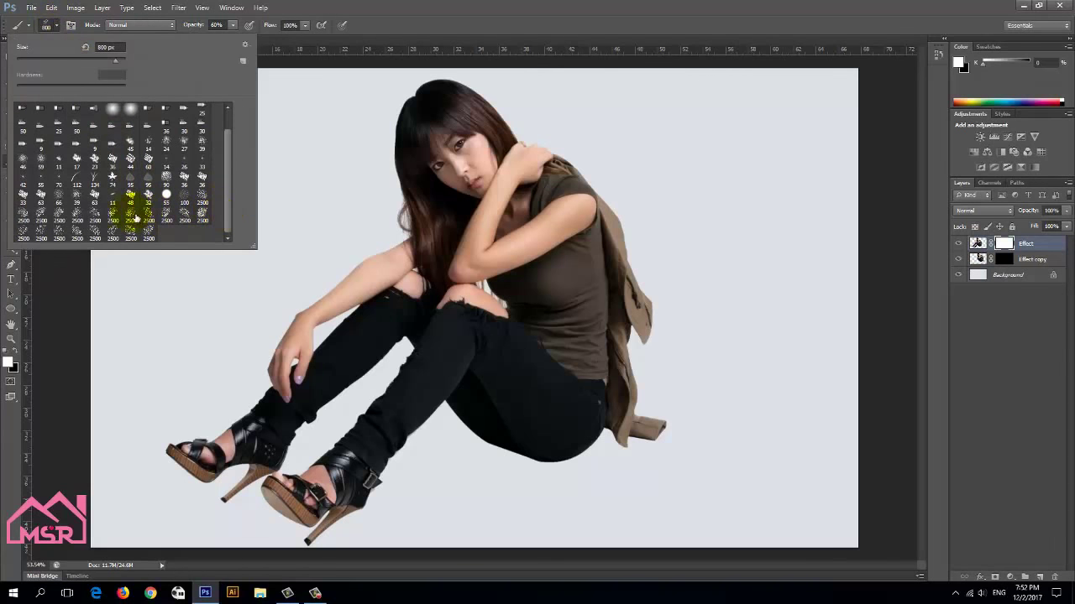
pyautogui.doubleClick(98, 235)
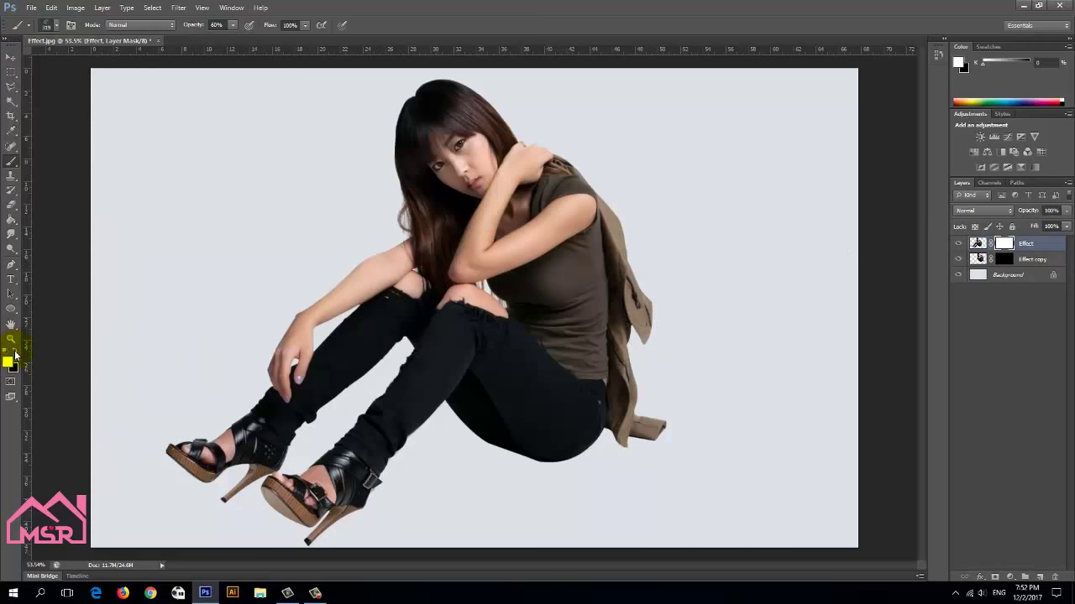
pyautogui.press('v')
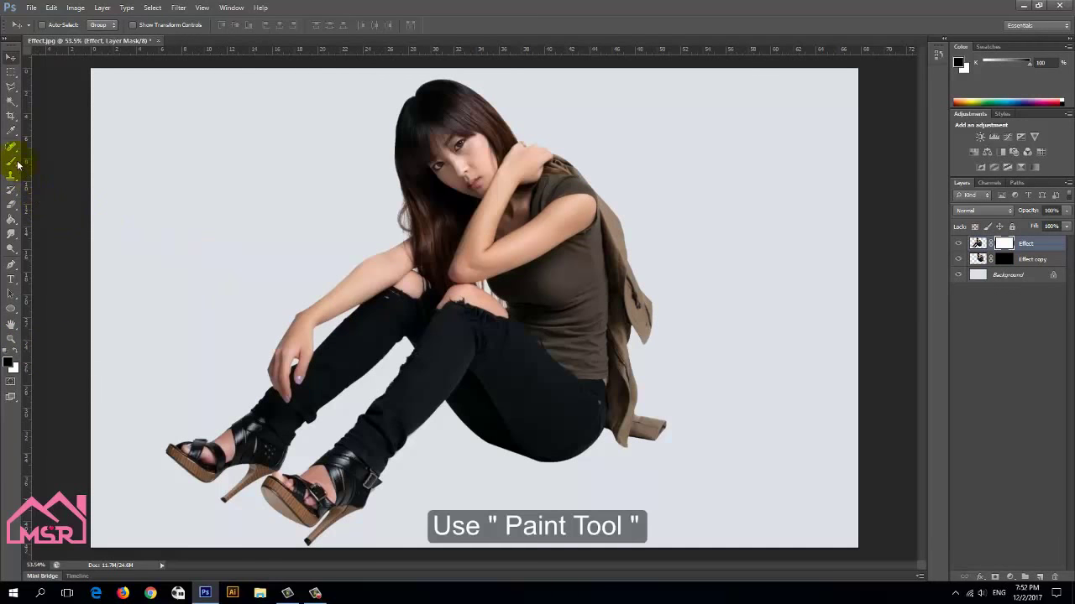
pyautogui.click(10, 165)
pyautogui.click(57, 26)
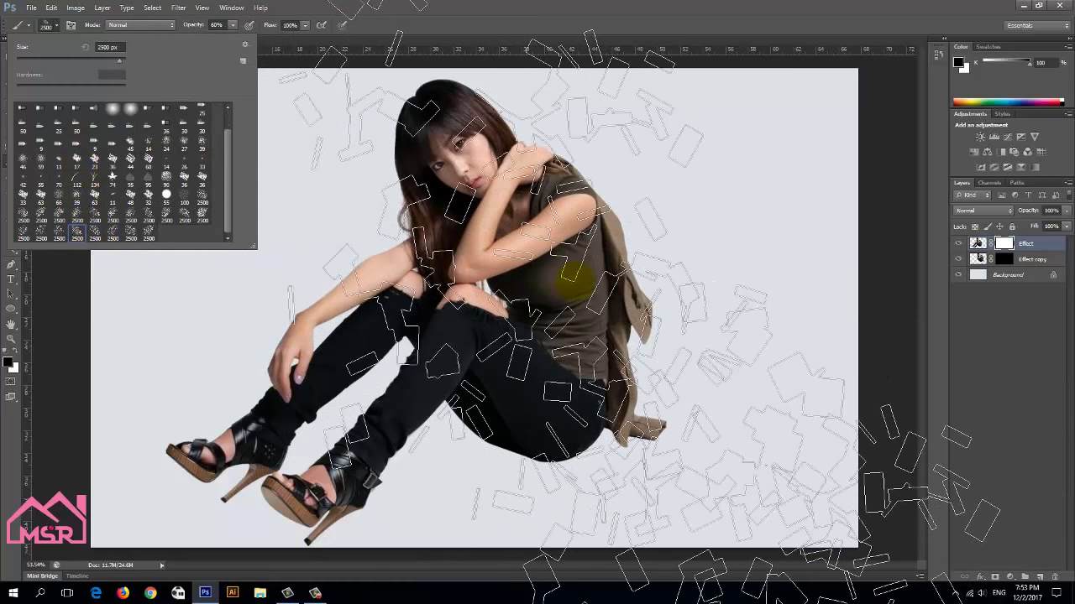
pyautogui.click(58, 227)
pyautogui.write('153')
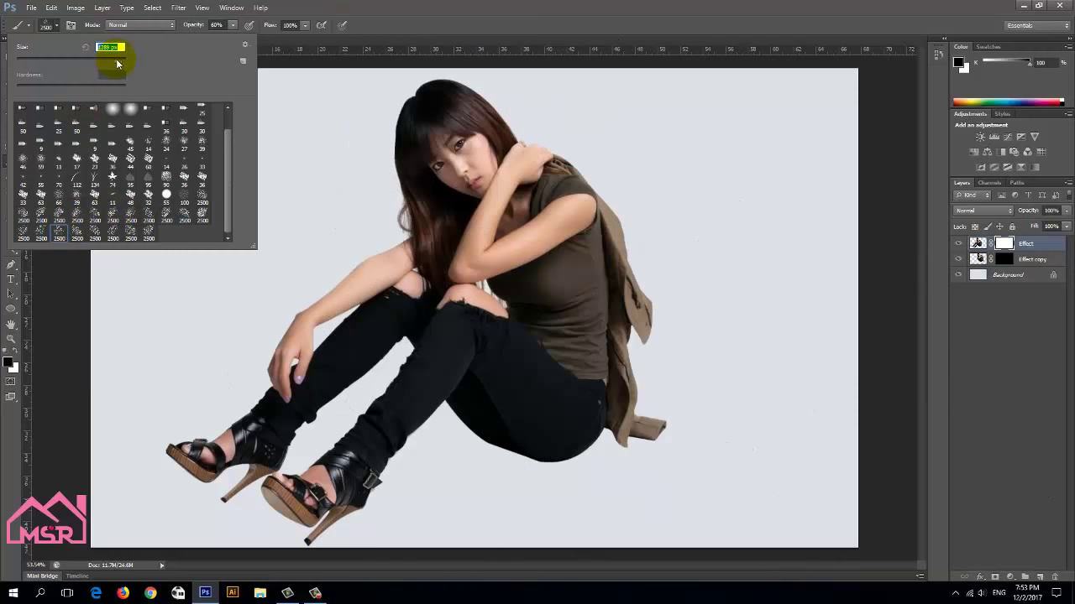
pyautogui.click(376, 38)
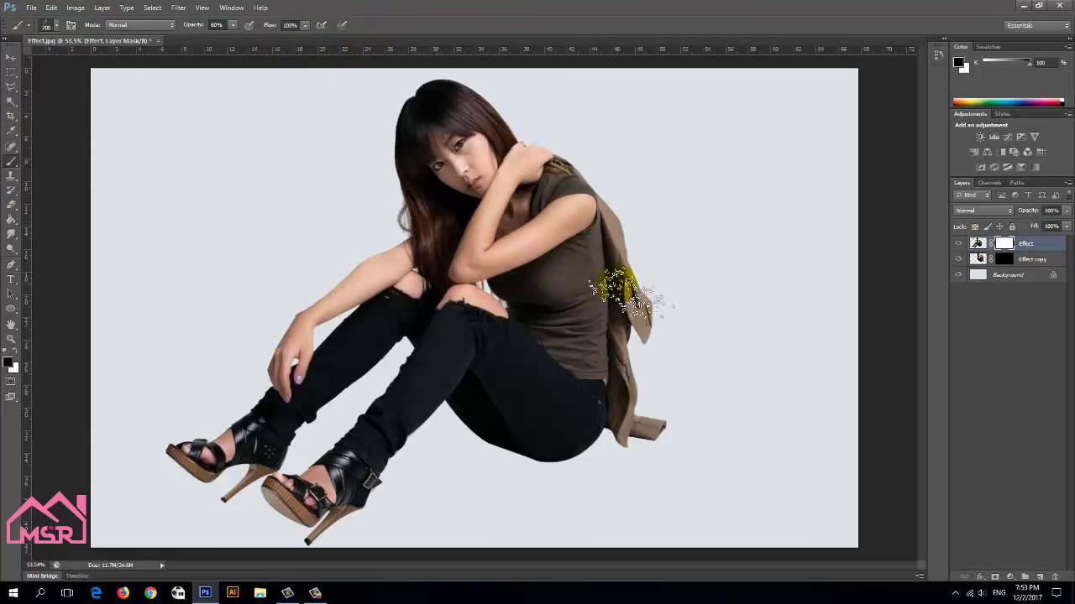
# Paint black dispersion particles through the Effect mask along her shoulder, back and jacket.
pyautogui.moveTo(626, 289)
pyautogui.mouseDown()
pyautogui.moveTo(612, 283)
pyautogui.moveTo(587, 208)
pyautogui.mouseUp()
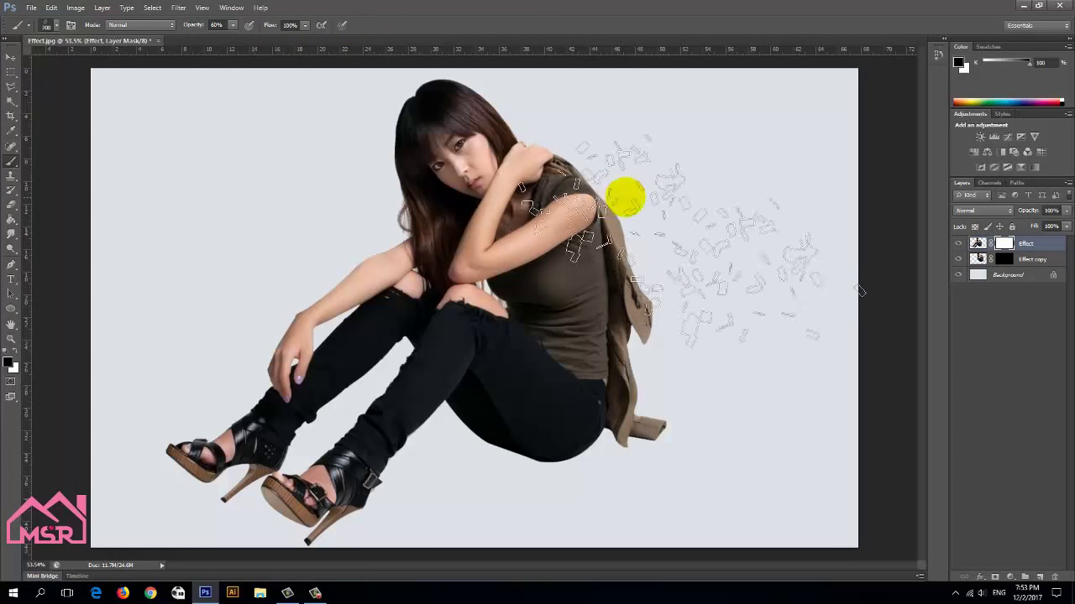
pyautogui.moveTo(588, 200)
pyautogui.mouseDown()
pyautogui.moveTo(696, 181)
pyautogui.moveTo(671, 171)
pyautogui.mouseUp()
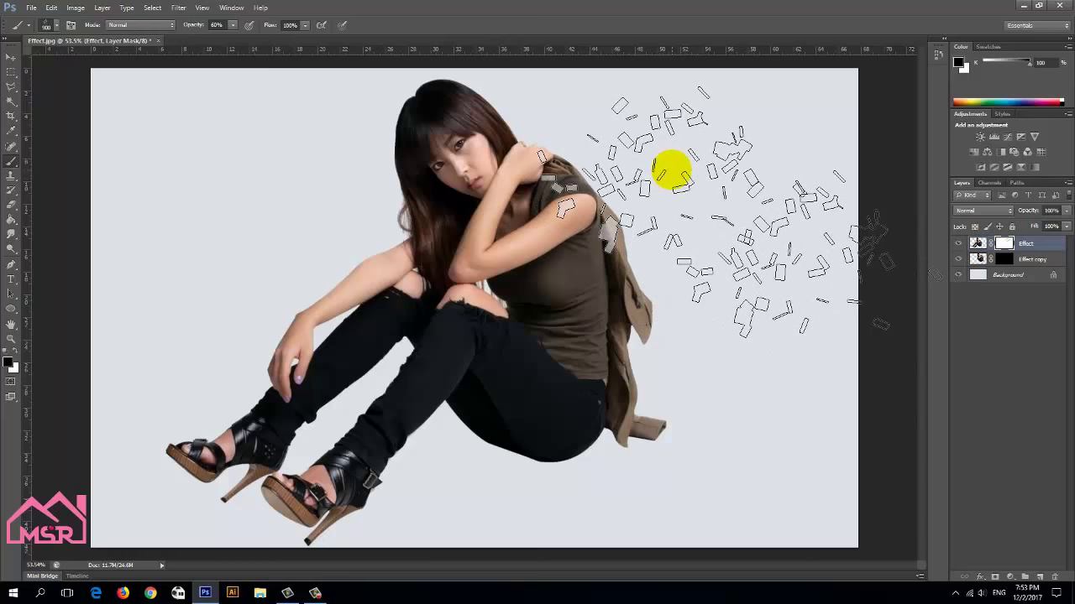
pyautogui.moveTo(672, 171)
pyautogui.mouseDown()
pyautogui.moveTo(755, 305)
pyautogui.moveTo(756, 336)
pyautogui.moveTo(712, 279)
pyautogui.moveTo(711, 168)
pyautogui.moveTo(676, 118)
pyautogui.moveTo(765, 358)
pyautogui.moveTo(713, 356)
pyautogui.moveTo(725, 344)
pyautogui.moveTo(696, 290)
pyautogui.moveTo(786, 408)
pyautogui.moveTo(653, 485)
pyautogui.moveTo(645, 476)
pyautogui.mouseUp()
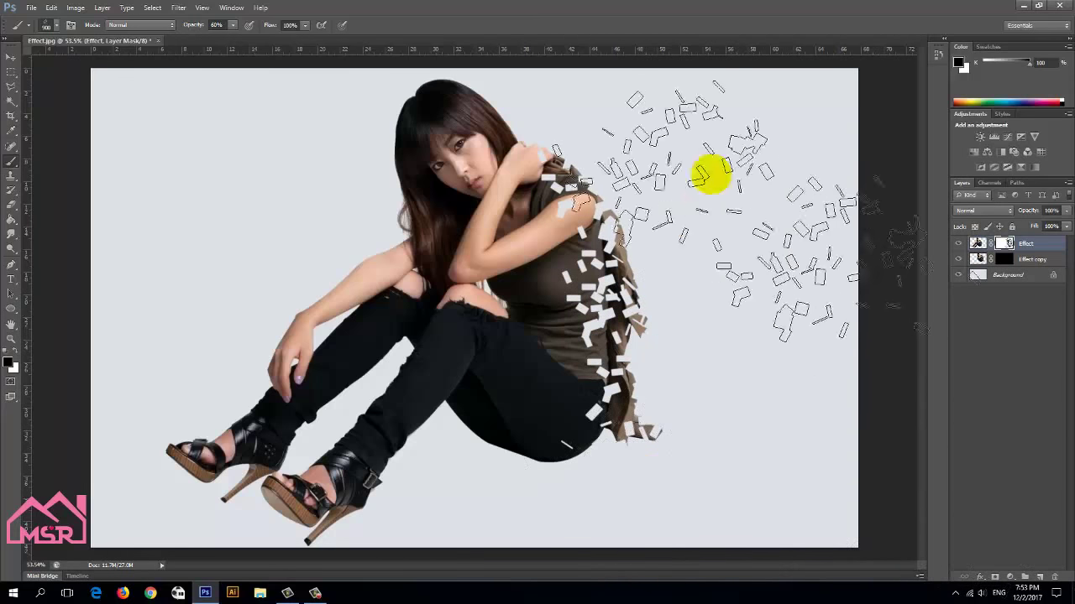
pyautogui.click(1038, 260)
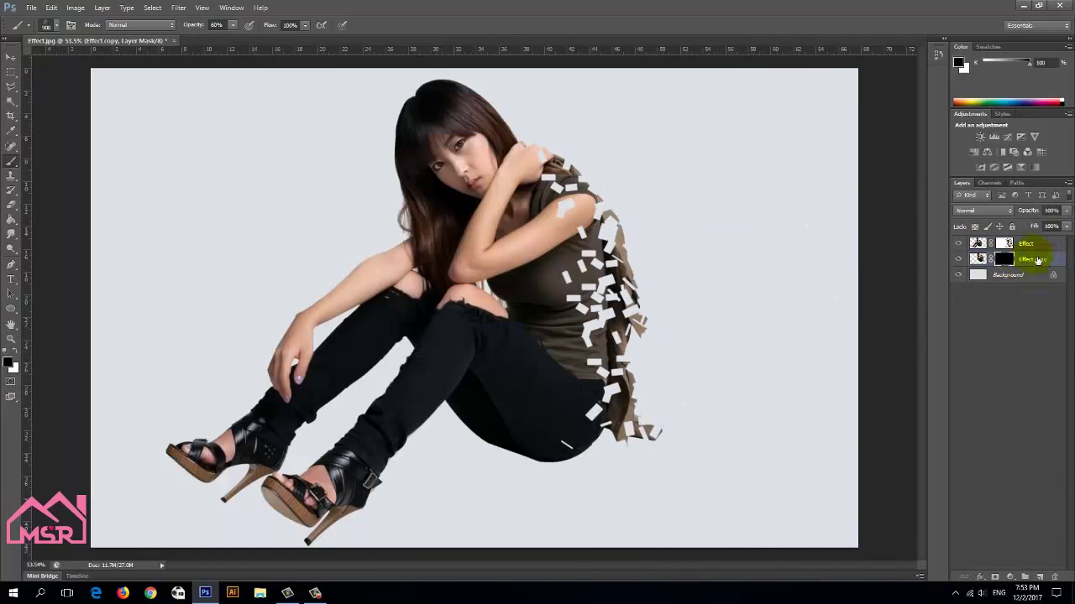
# Paint white into the Effect copy mask to reveal jacket fragments drifting right of her back.
pyautogui.click(16, 358)
pyautogui.moveTo(712, 163)
pyautogui.mouseDown()
pyautogui.moveTo(808, 312)
pyautogui.moveTo(758, 227)
pyautogui.moveTo(773, 360)
pyautogui.moveTo(738, 355)
pyautogui.moveTo(725, 391)
pyautogui.moveTo(708, 367)
pyautogui.moveTo(821, 388)
pyautogui.moveTo(787, 350)
pyautogui.moveTo(721, 137)
pyautogui.moveTo(667, 96)
pyautogui.moveTo(715, 91)
pyautogui.moveTo(618, 132)
pyautogui.moveTo(702, 147)
pyautogui.moveTo(898, 139)
pyautogui.moveTo(784, 266)
pyautogui.moveTo(826, 434)
pyautogui.moveTo(818, 392)
pyautogui.moveTo(727, 465)
pyautogui.moveTo(842, 472)
pyautogui.moveTo(784, 285)
pyautogui.moveTo(678, 282)
pyautogui.mouseUp()
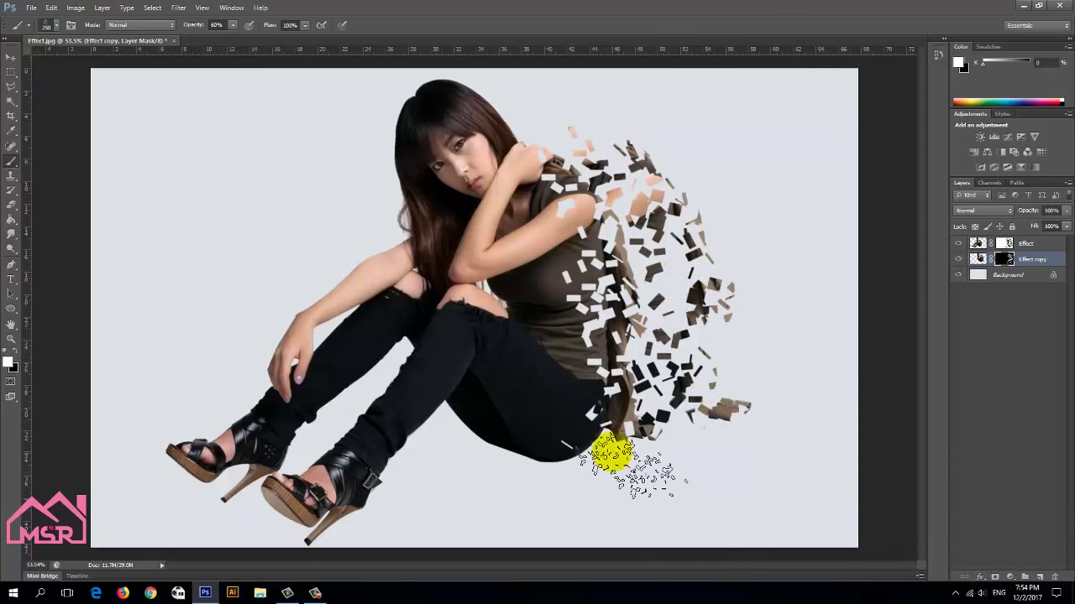